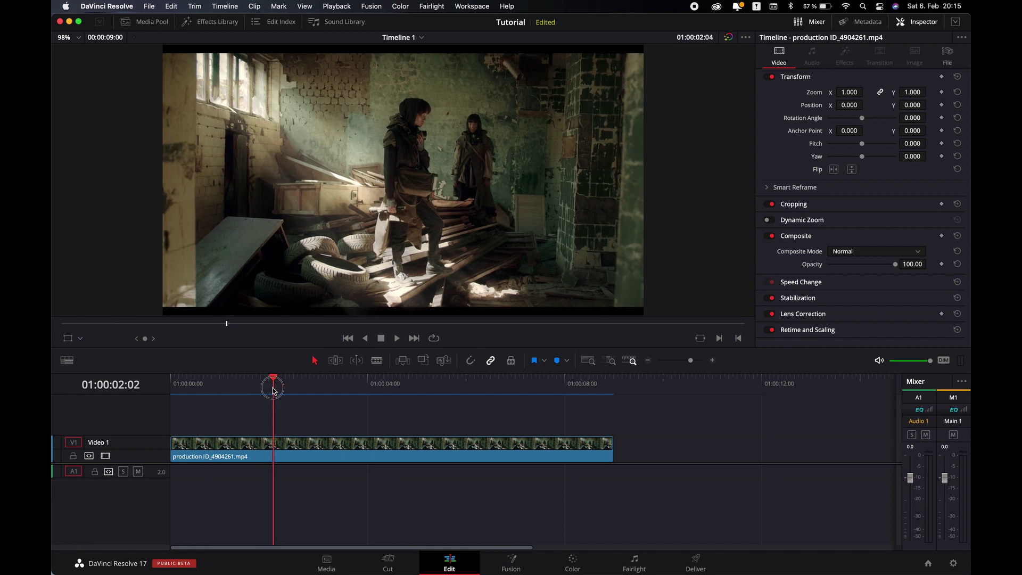
# Place the playhead at 01:00:01:01 near the start of the Video 1 clip.
pyautogui.click(573, 560)
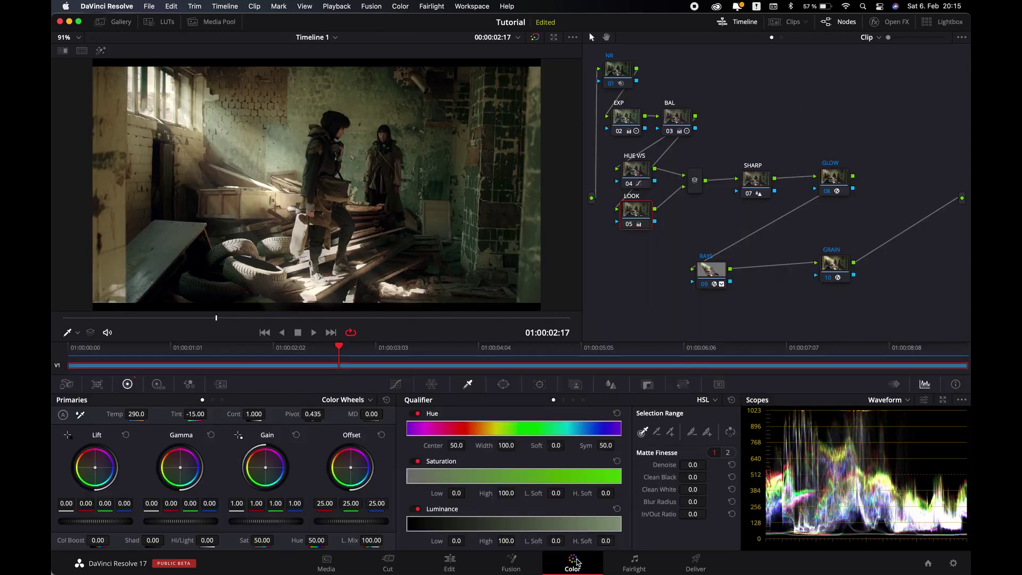
pyautogui.click(448, 563)
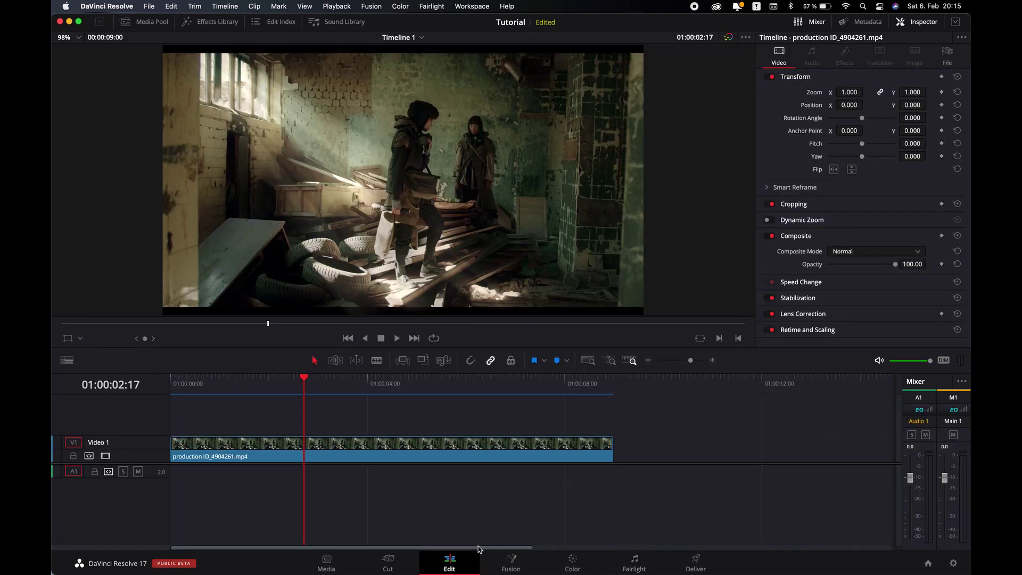
pyautogui.moveTo(306, 379); pyautogui.dragTo(274, 384)
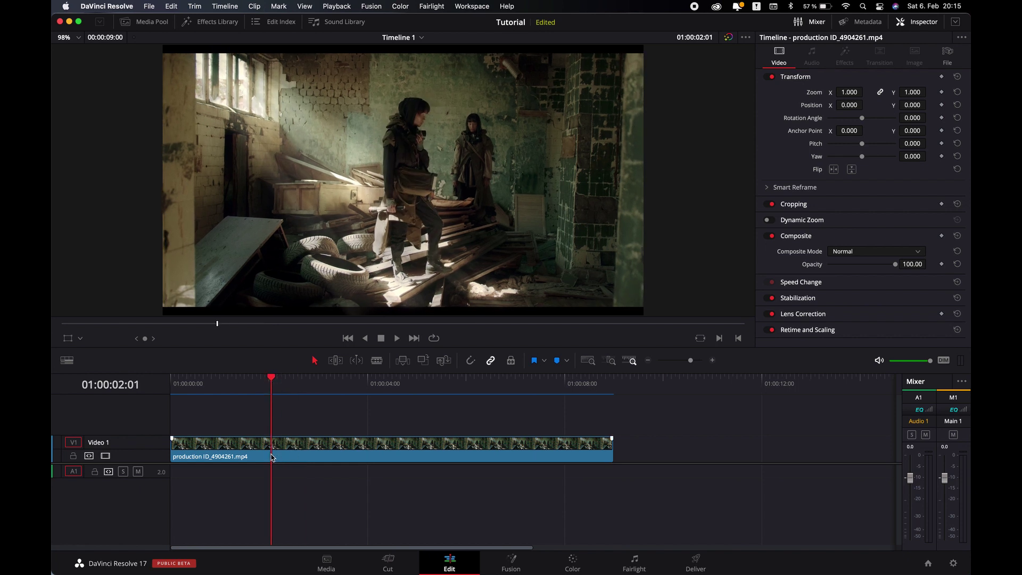
pyautogui.moveTo(269, 379); pyautogui.dragTo(198, 385)
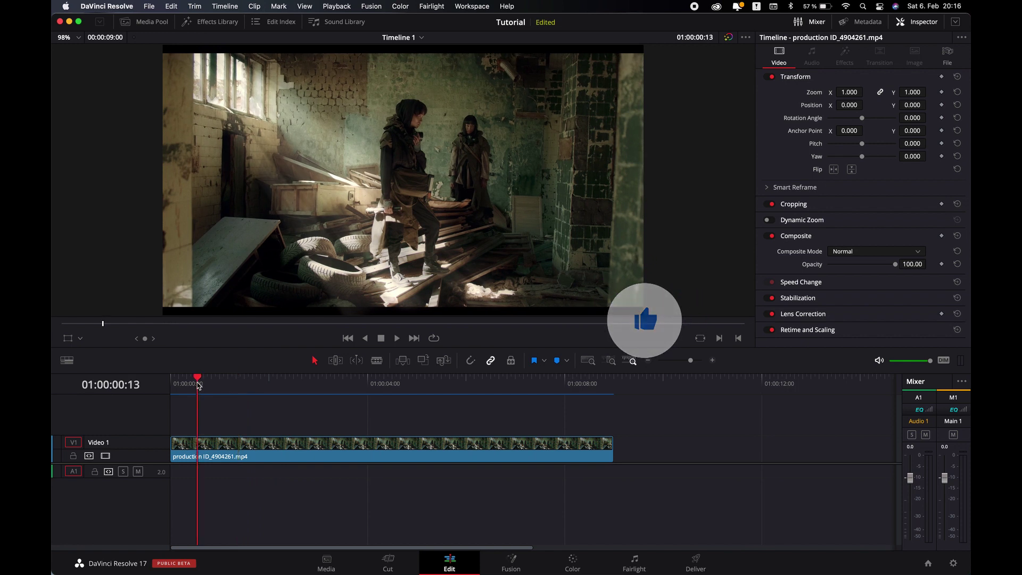
pyautogui.hscroll(3, 237, 408)
pyautogui.hscroll(-3, 237, 408)
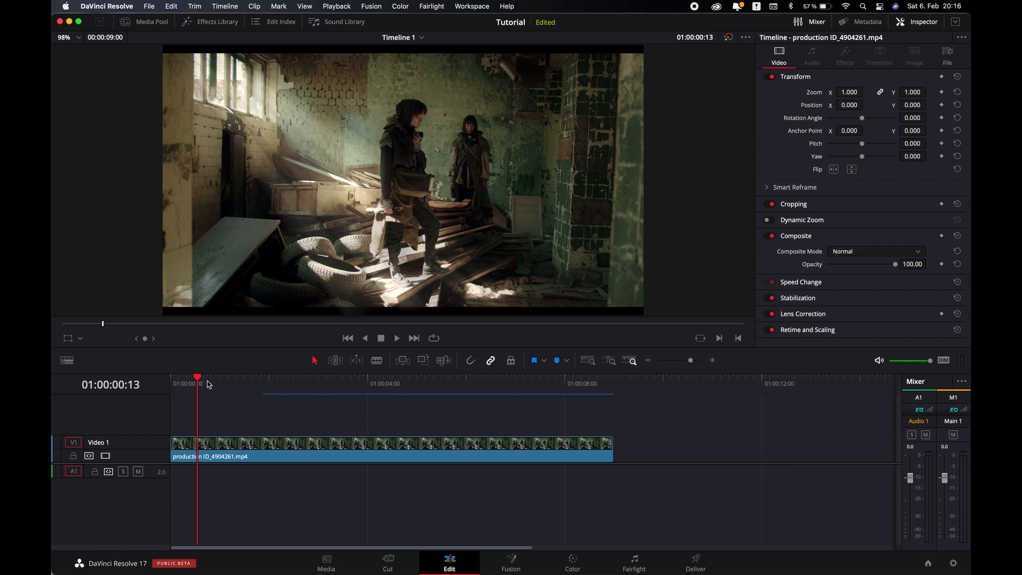
pyautogui.moveTo(198, 379); pyautogui.dragTo(227, 379)
# Blade the clip at five regular points into six pieces, then grade the first piece on the Color page.
pyautogui.press('b')
pyautogui.click(228, 449)
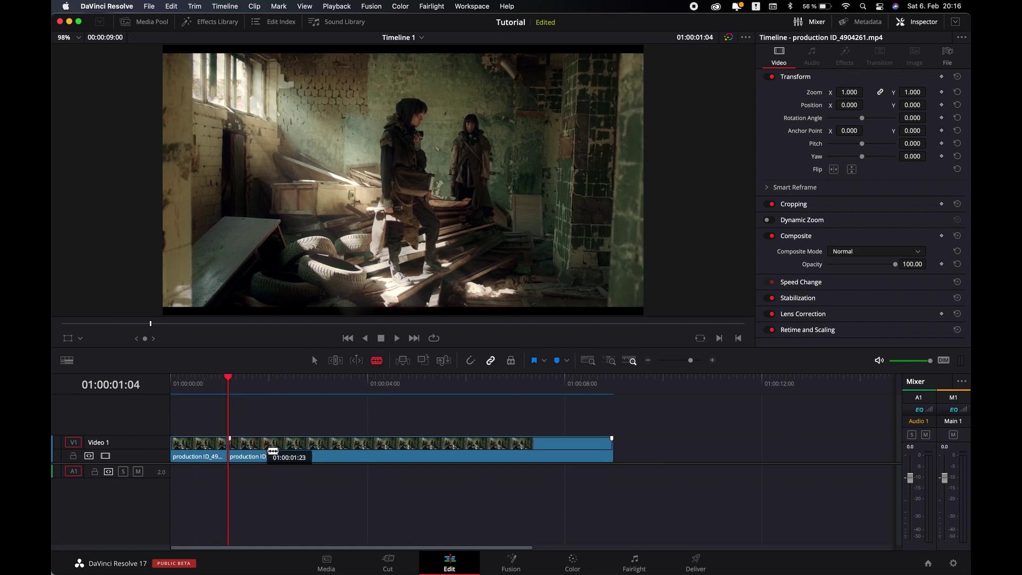
pyautogui.click(279, 449)
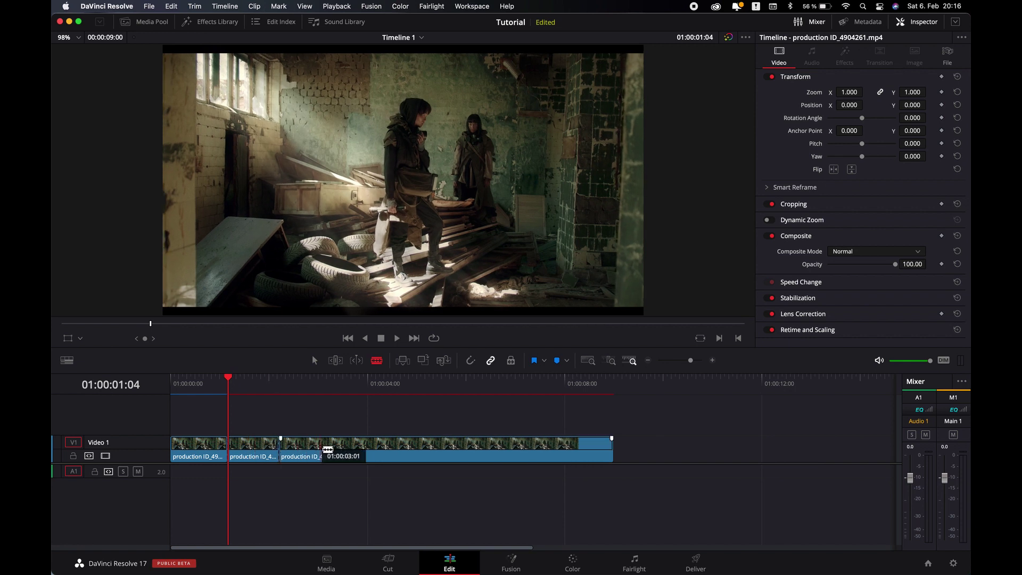
pyautogui.click(329, 449)
pyautogui.click(379, 448)
pyautogui.click(431, 449)
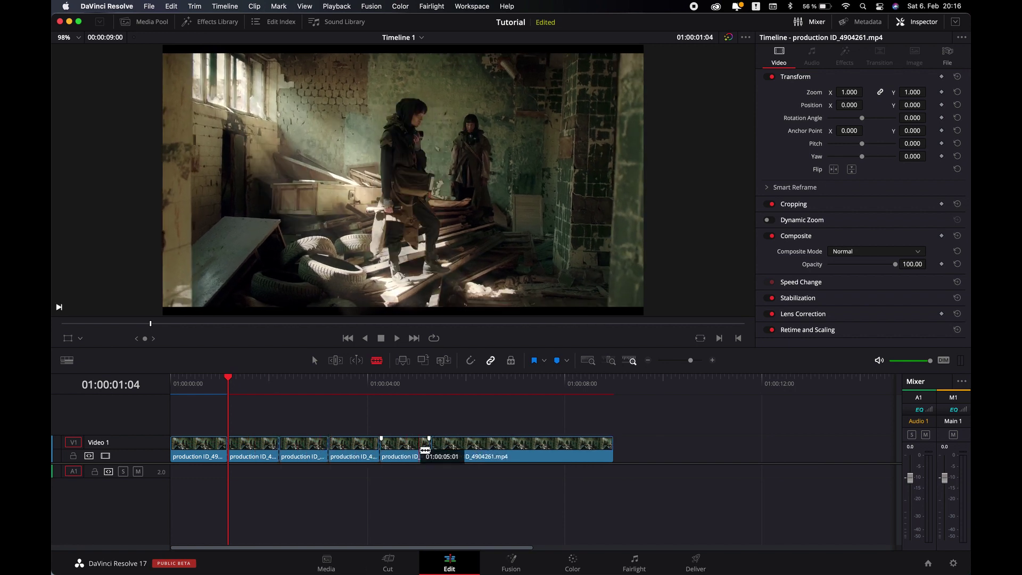
pyautogui.press('a')
pyautogui.click(571, 557)
pyautogui.click(132, 367)
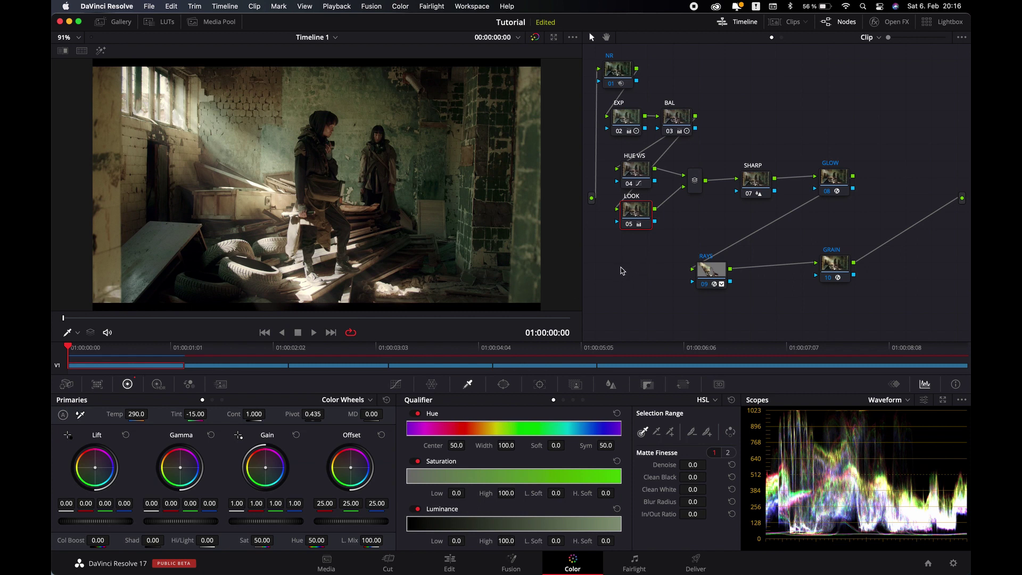
# Bypass all grading on the first piece and disable nodes 04 to 10 on the second.
pyautogui.hotkey('shift', 'd')
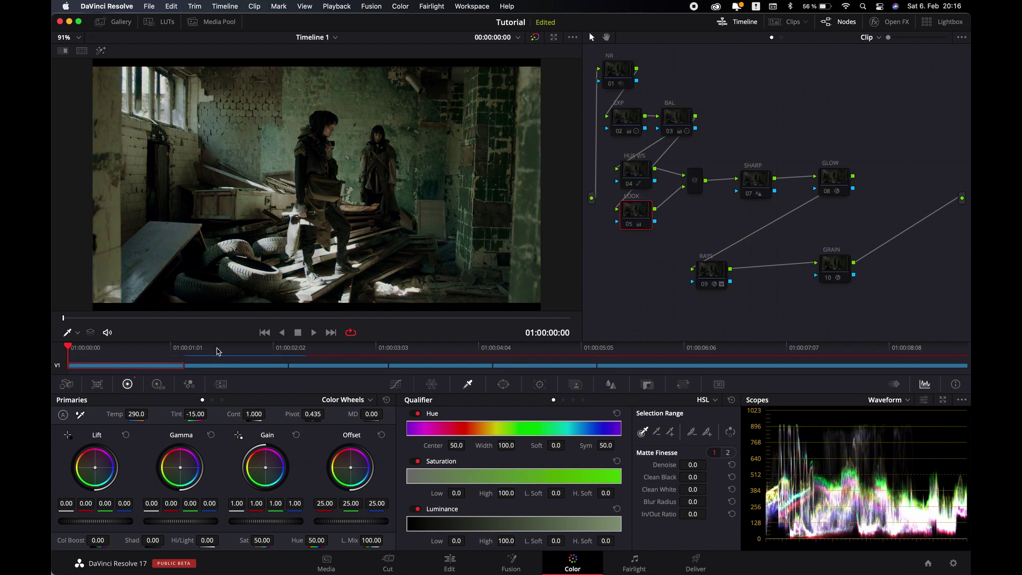
pyautogui.click(331, 332)
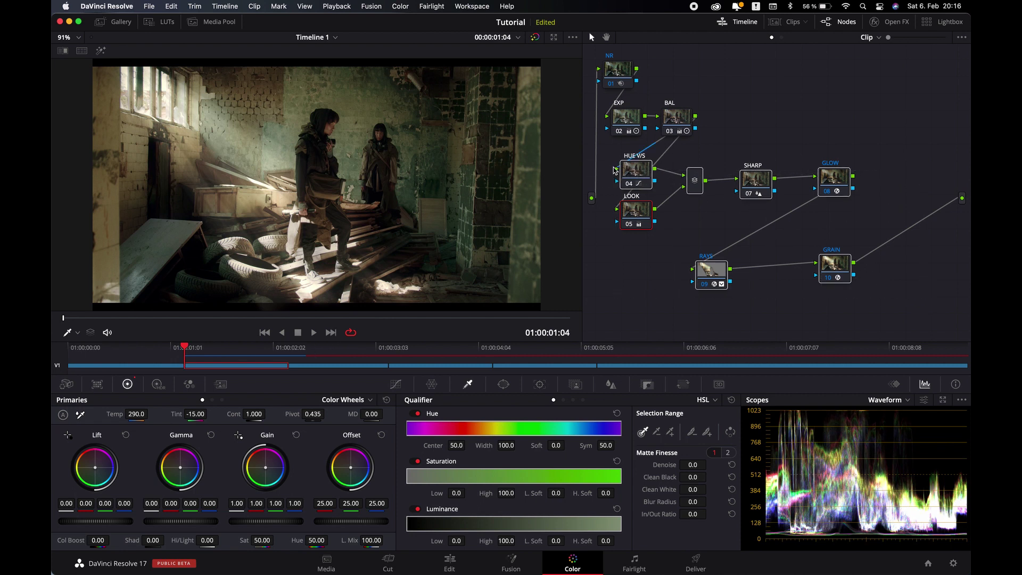
pyautogui.hotkey('ctrl', 'd')
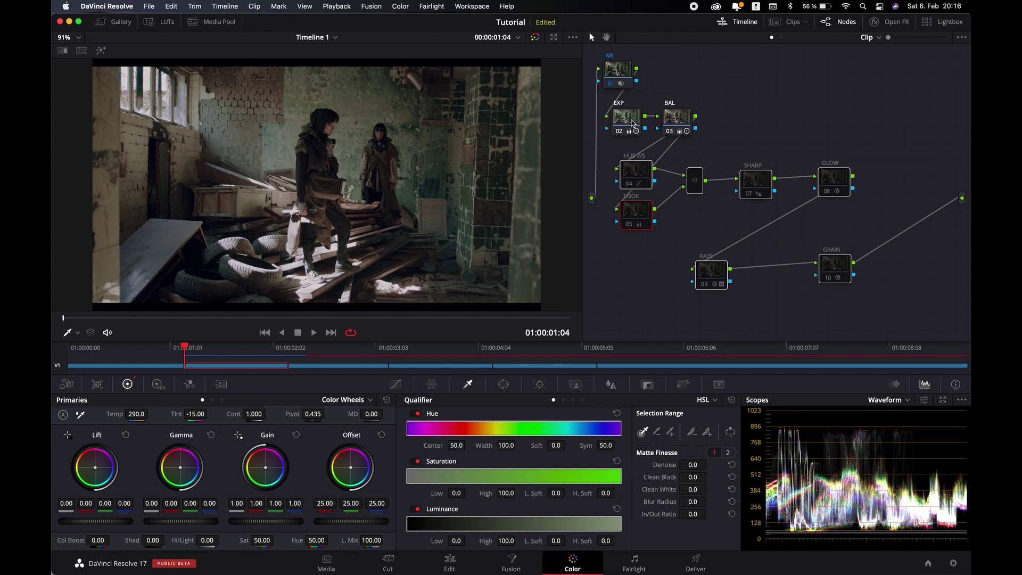
# Disable mixer through GRAIN on piece three, RAYS and GRAIN on piece four, then back to Edit.
pyautogui.click(331, 332)
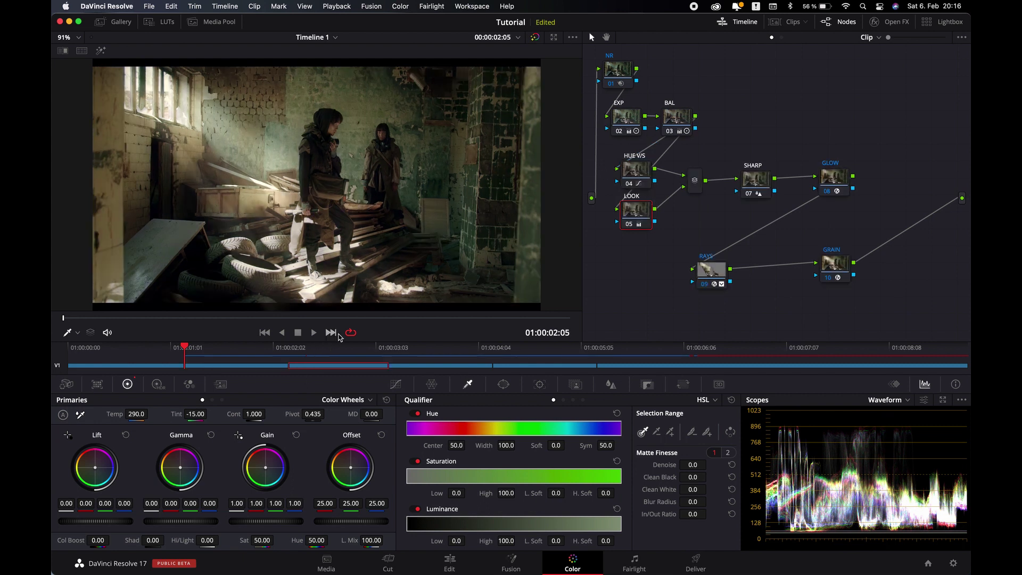
pyautogui.moveTo(914, 297); pyautogui.dragTo(693, 158)
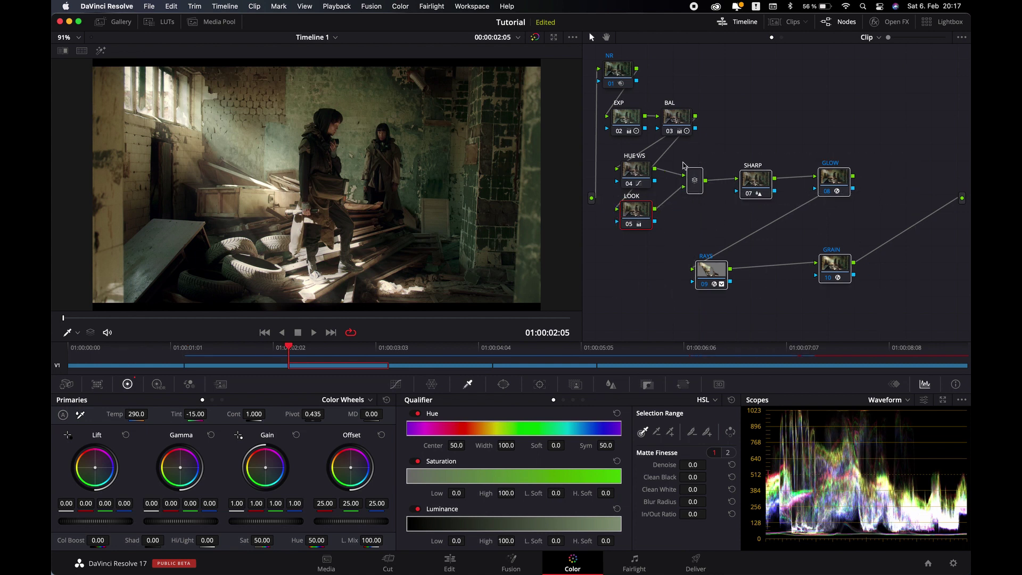
pyautogui.press('super+d')
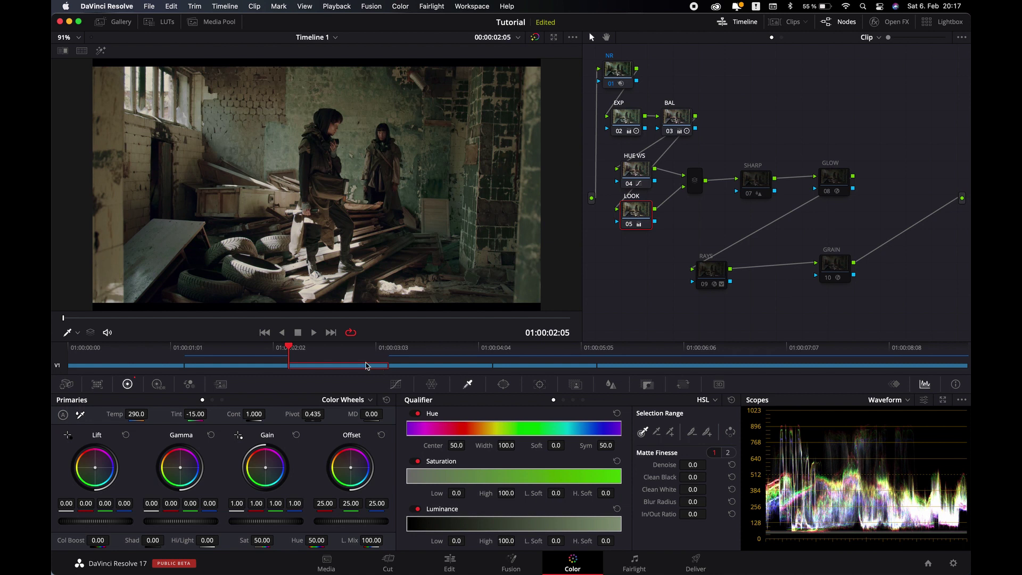
pyautogui.click(332, 332)
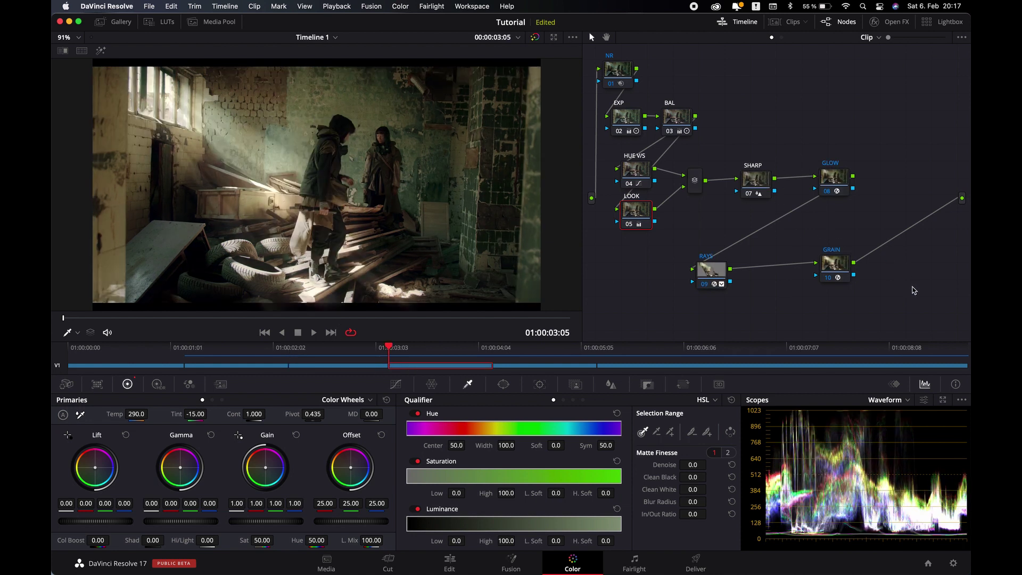
pyautogui.moveTo(914, 290); pyautogui.dragTo(676, 250)
pyautogui.press('super+d')
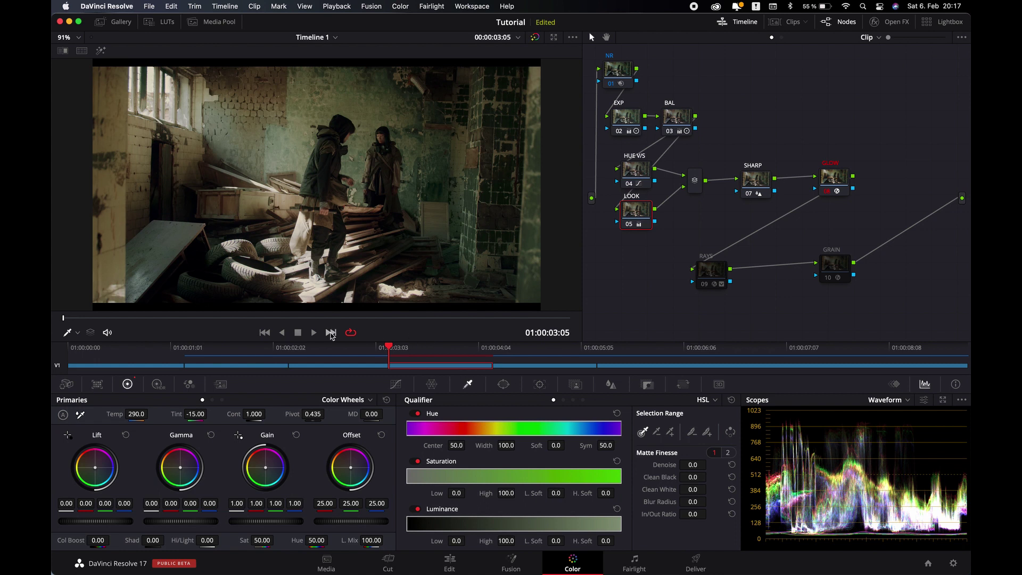
pyautogui.click(330, 333)
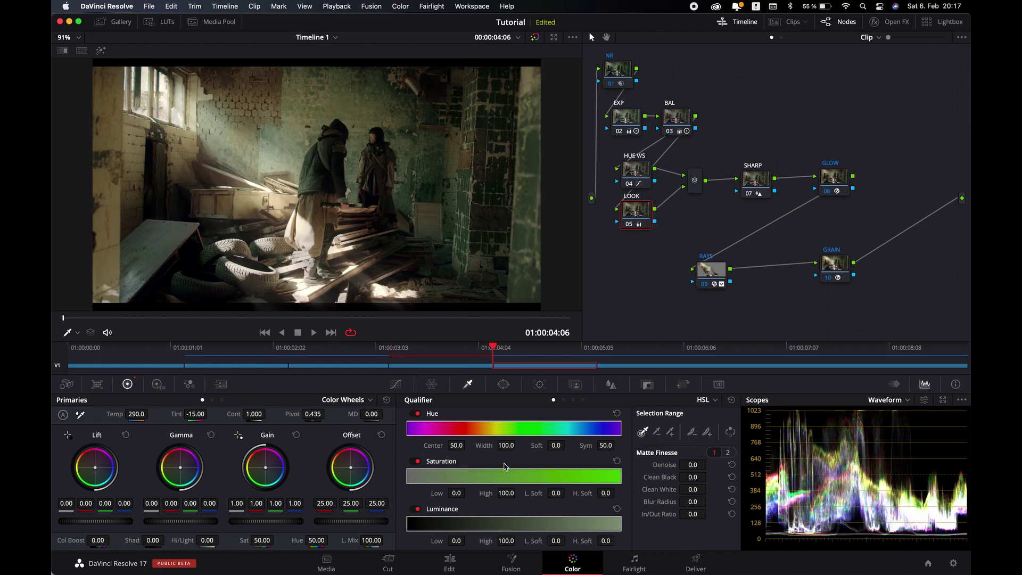
pyautogui.click(445, 561)
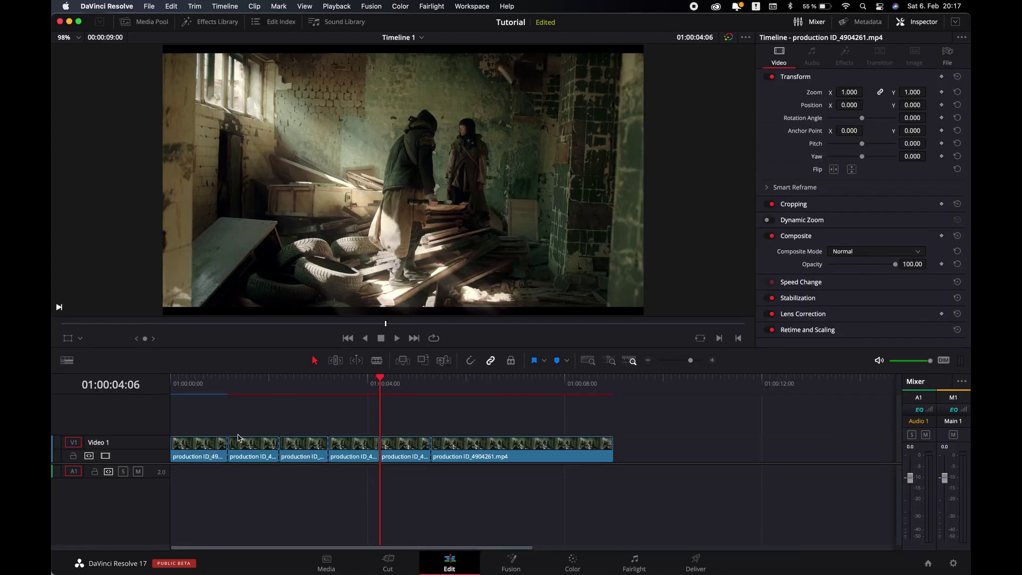
# Drop an Edge Wipe from Video Transitions onto the first cut at 01:00:01:03 and give it border 3.
pyautogui.click(226, 384)
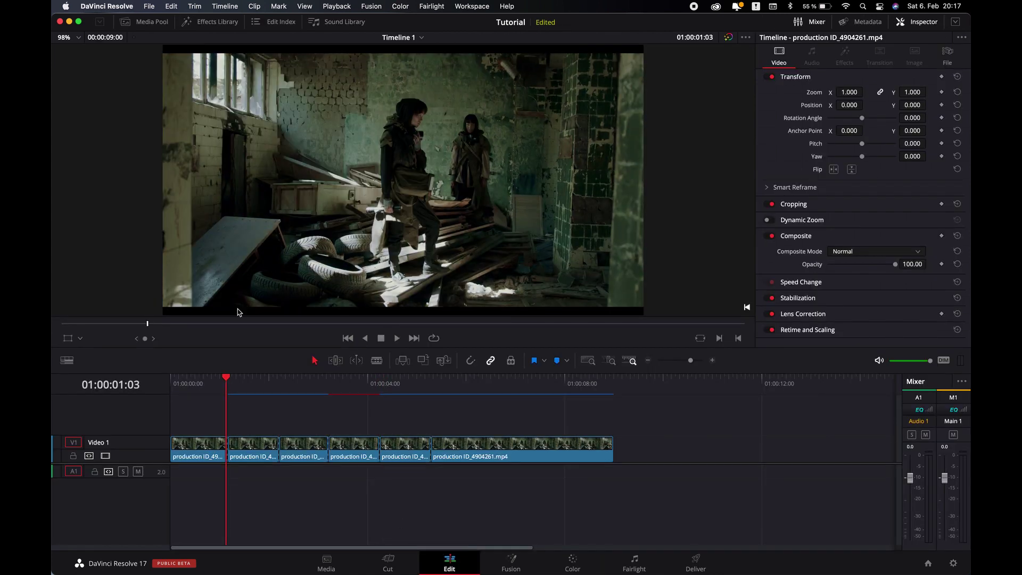
pyautogui.click(160, 23)
pyautogui.click(206, 21)
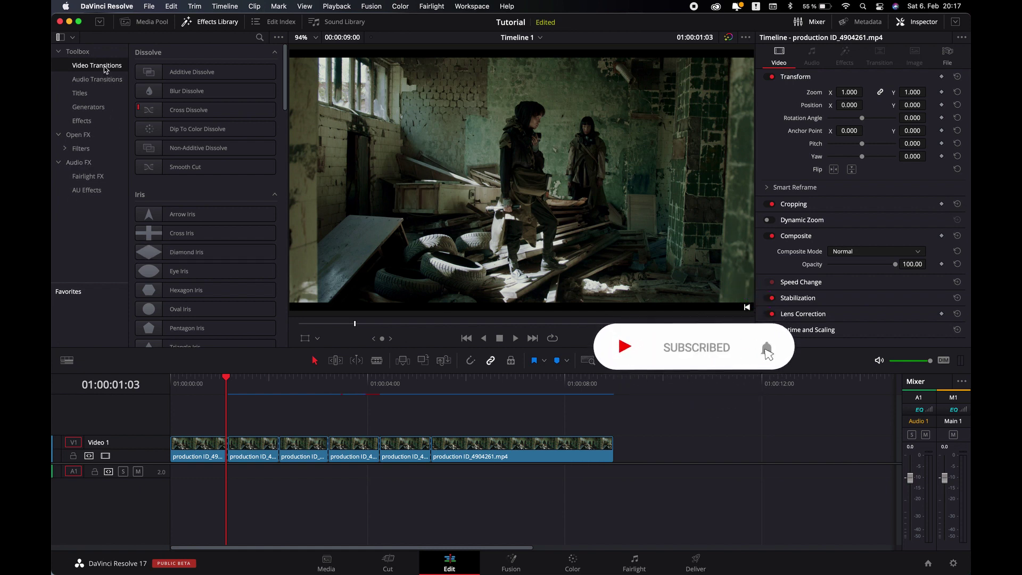
pyautogui.scroll(-1, 180, 226)
pyautogui.scroll(-15, 180, 229)
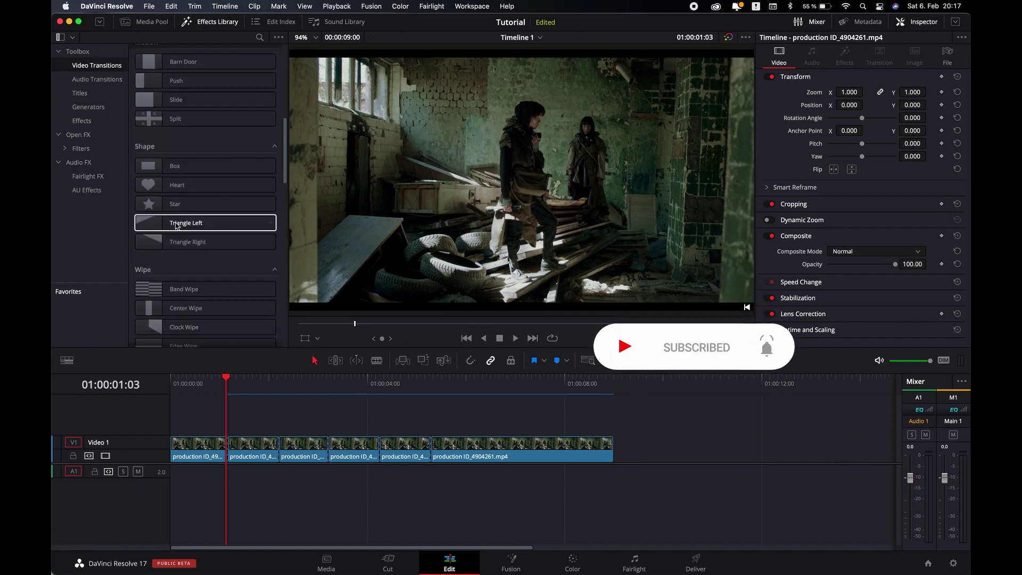
pyautogui.moveTo(190, 267); pyautogui.dragTo(228, 446)
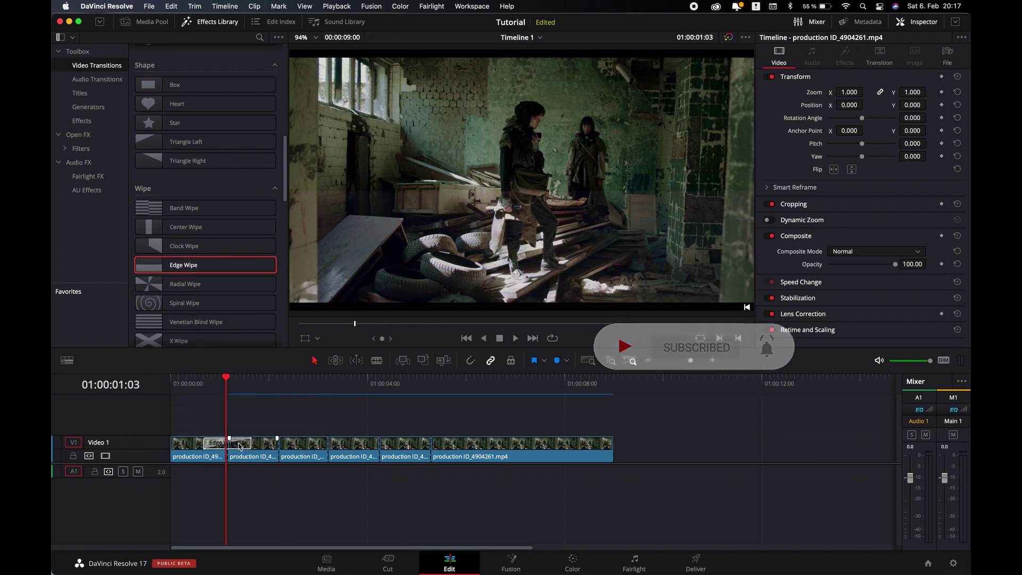
pyautogui.click(238, 445)
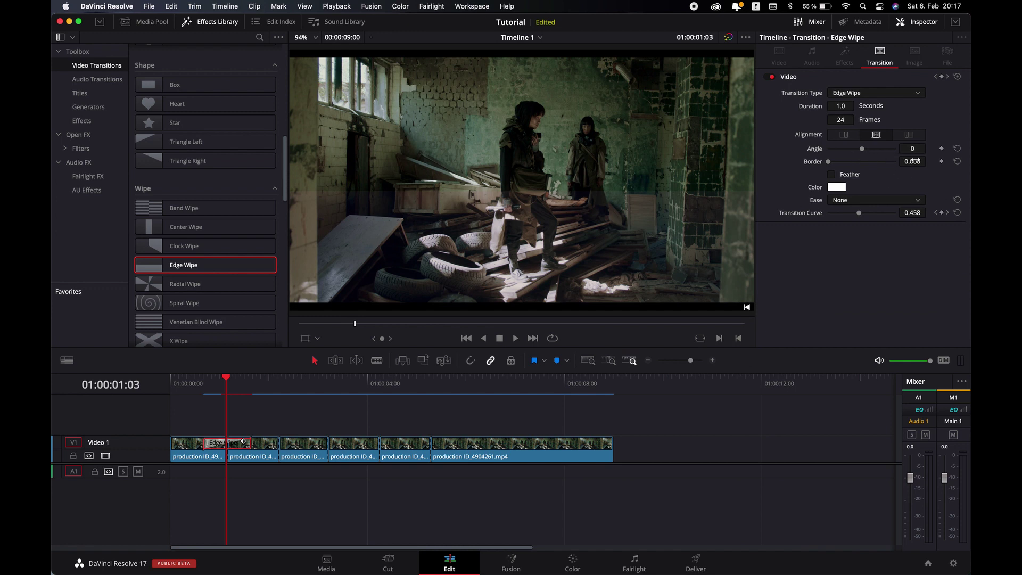
pyautogui.moveTo(913, 161); pyautogui.dragTo(915, 162)
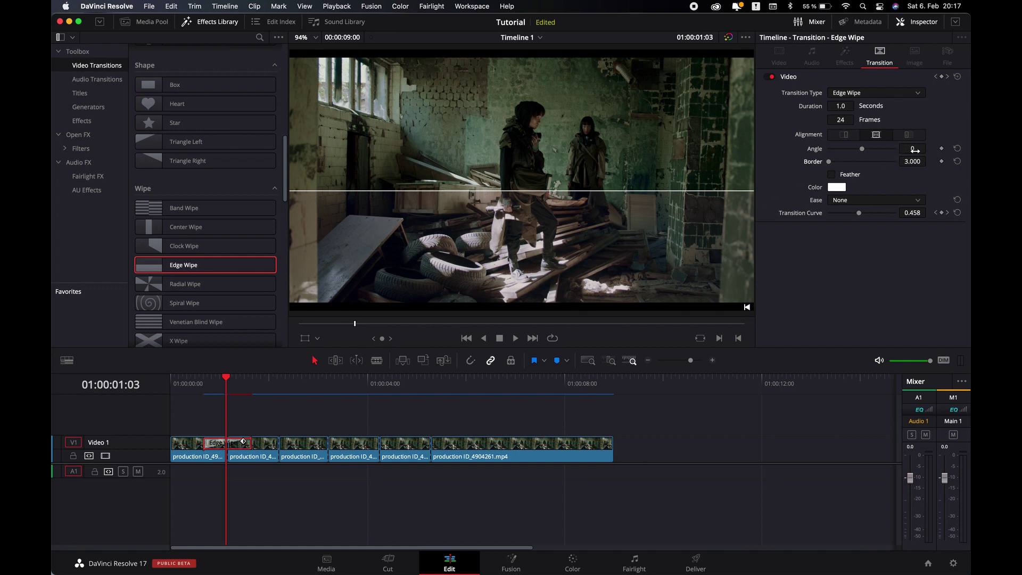
# Set the Edge Wipe angle to 90 for a vertical edge, copy it onto the next cut, and play from the start.
pyautogui.moveTo(913, 150); pyautogui.dragTo(961, 154)
pyautogui.moveTo(214, 380); pyautogui.dragTo(221, 383)
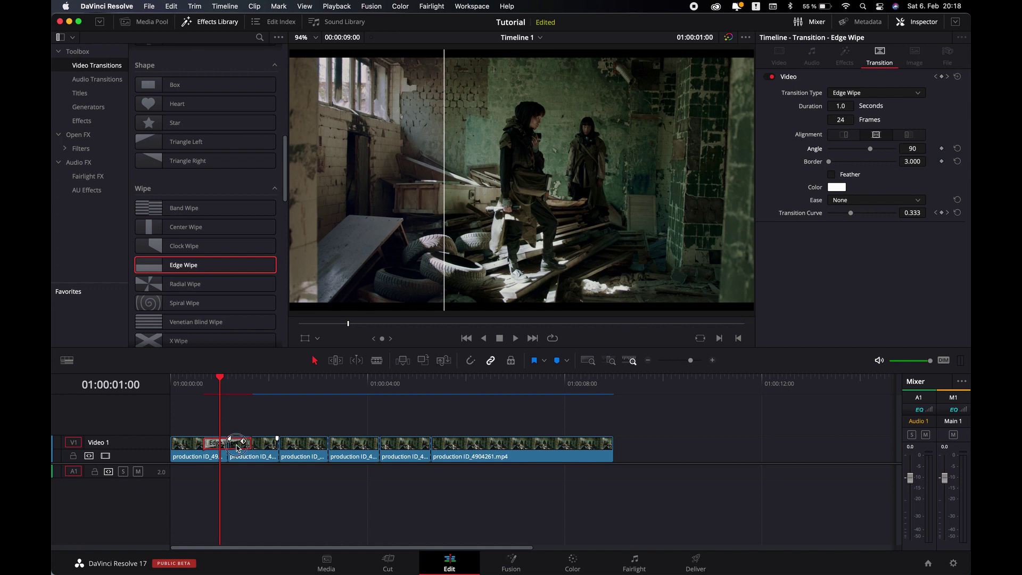
pyautogui.moveTo(237, 447); pyautogui.dragTo(382, 449)
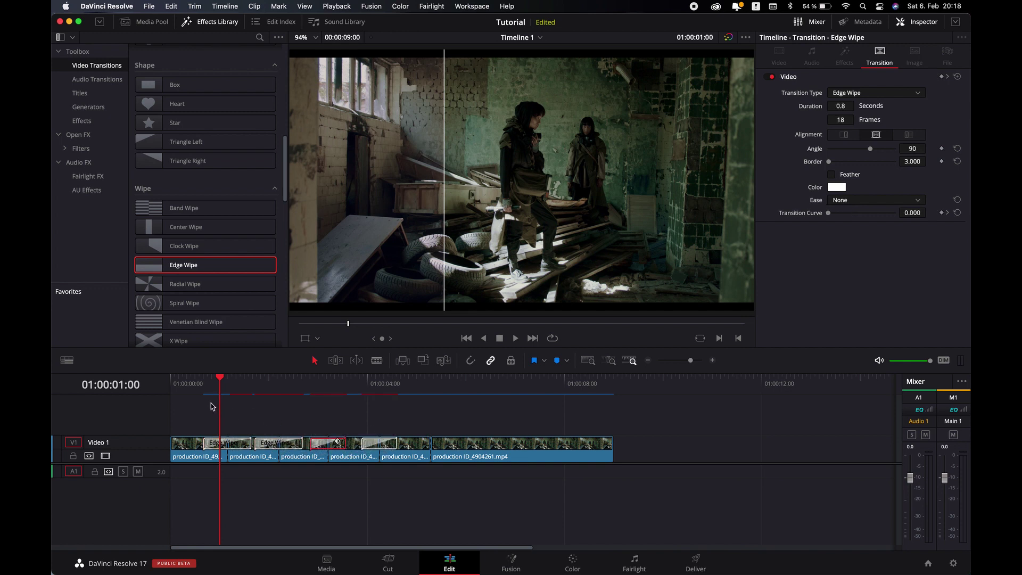
pyautogui.moveTo(201, 385); pyautogui.dragTo(173, 386)
pyautogui.press('space')
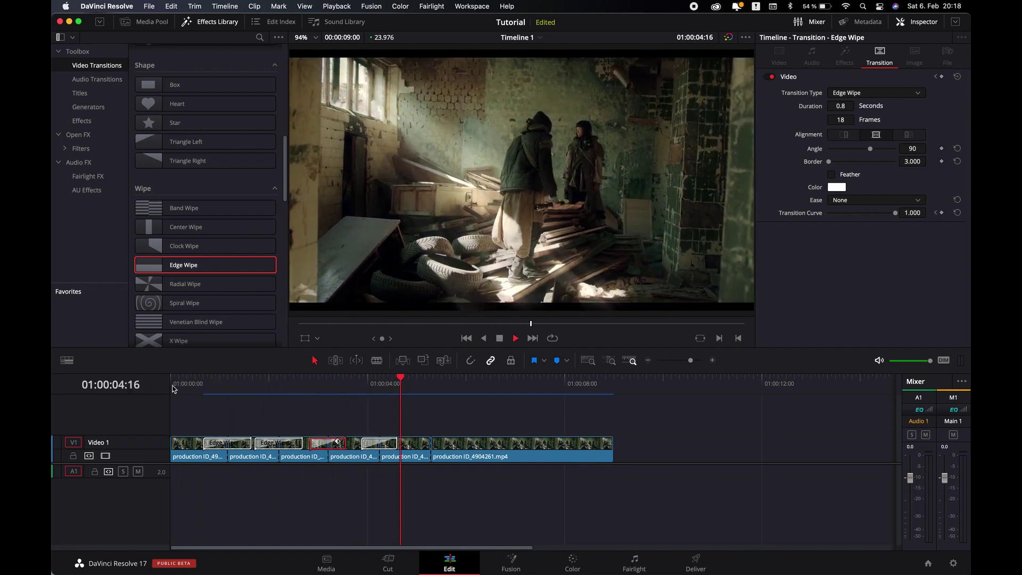
# Stop playback and undo back to the single uncut clip on Video 1.
pyautogui.press('space')
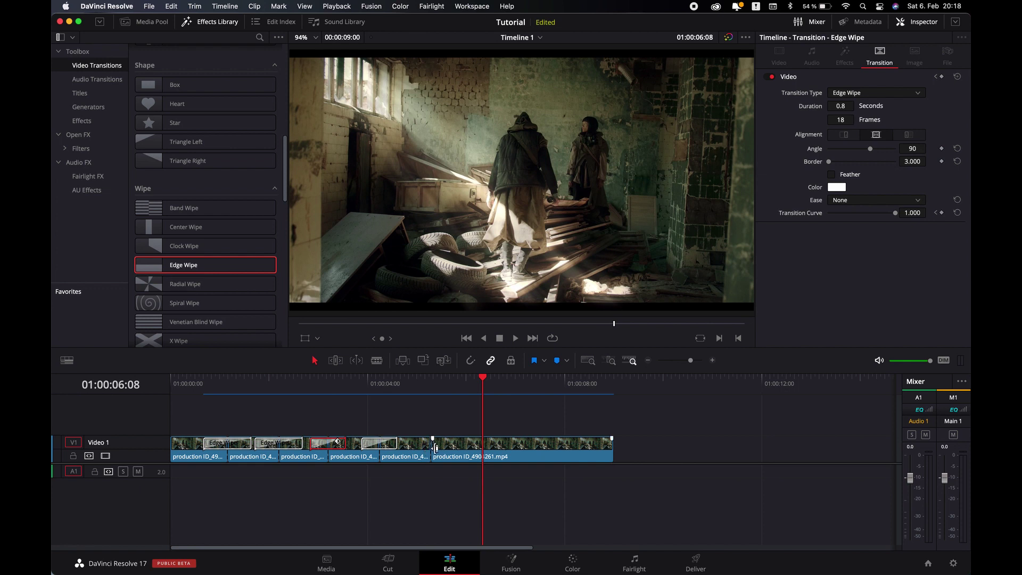
pyautogui.press('super+z')
pyautogui.press('super+z')
pyautogui.press('super+z')
pyautogui.press('super+z')
pyautogui.press('super+z')
pyautogui.press('super+z')
pyautogui.press('super+z')
pyautogui.press('super+z')
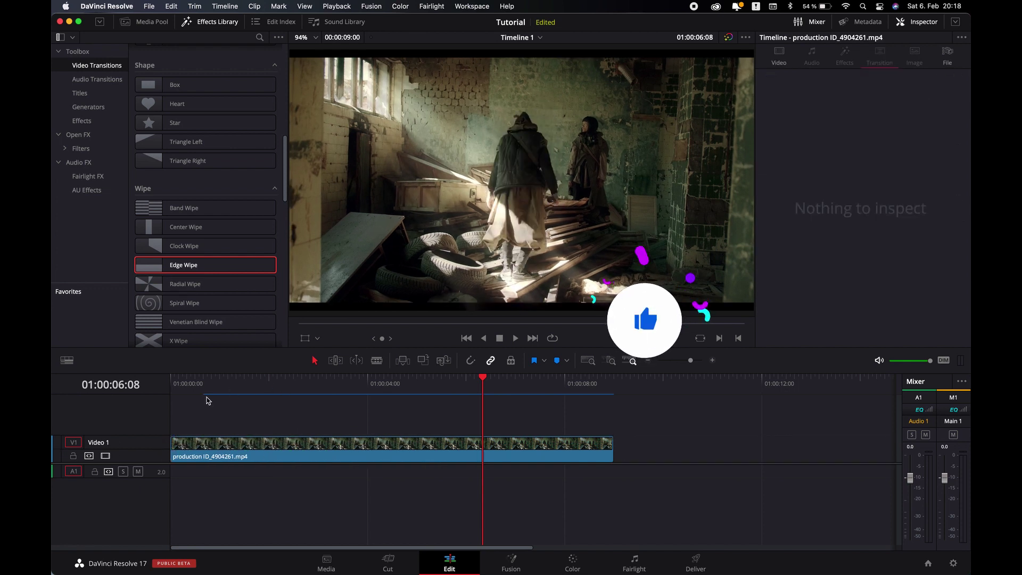
# Split the clip at the playhead and move its second half to start at 01:00:08:00.
pyautogui.moveTo(343, 381); pyautogui.dragTo(251, 383)
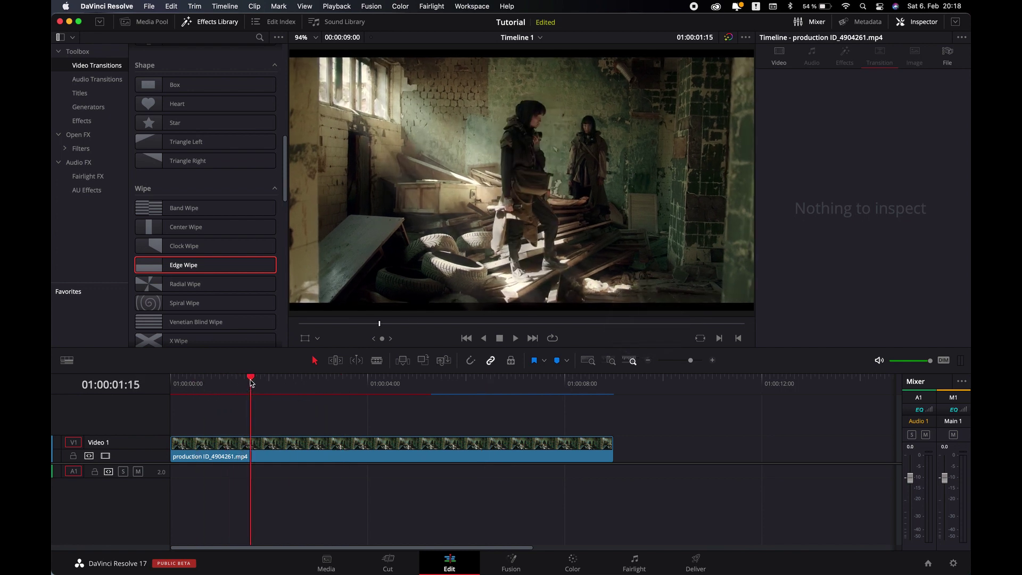
pyautogui.press('super+b')
pyautogui.click(296, 448)
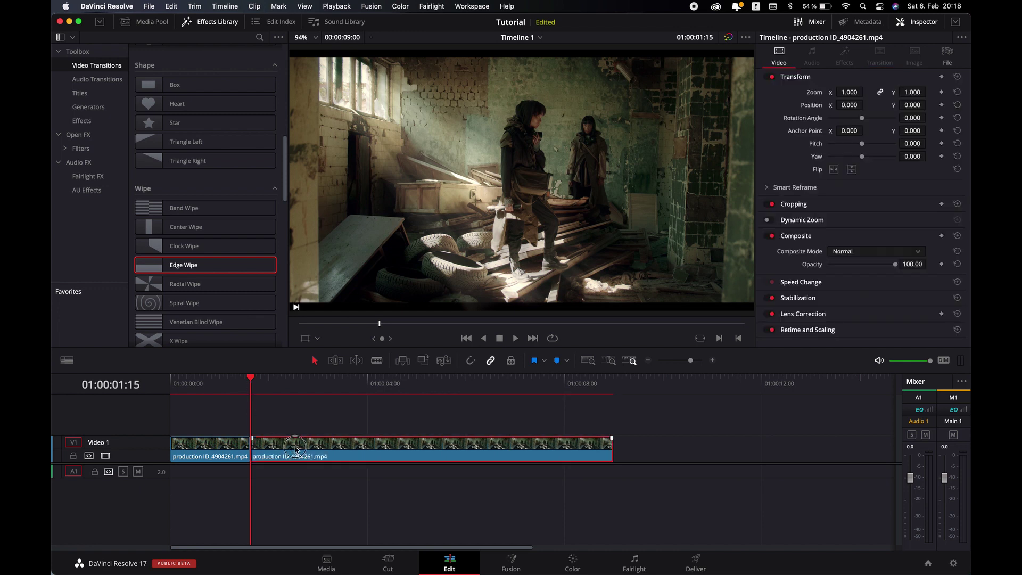
pyautogui.moveTo(287, 453); pyautogui.dragTo(600, 450)
pyautogui.click(567, 385)
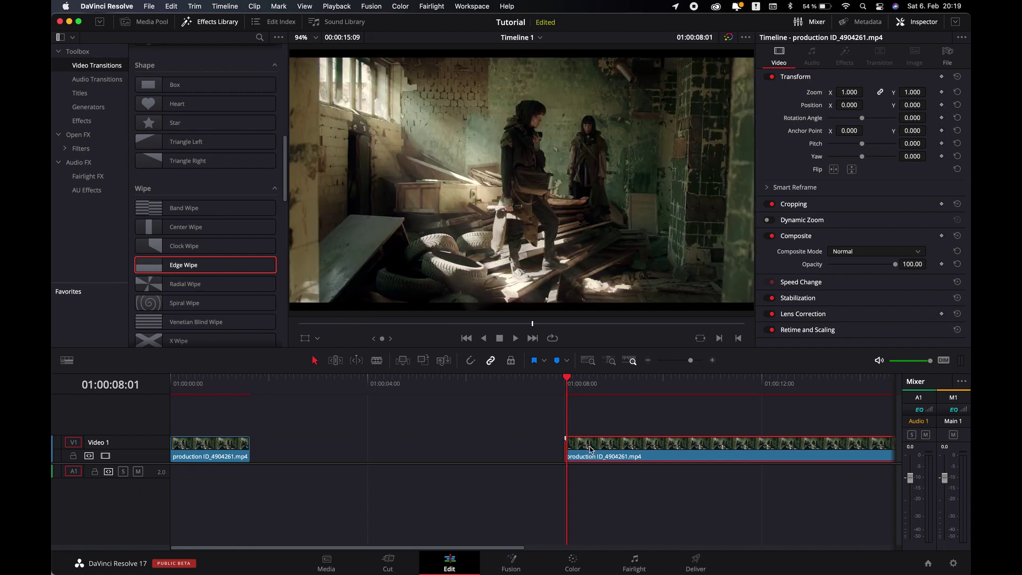
# Duplicate it onto Video 2, apply Freeze Frame, render it, and slide it to about 01:00:02:00.
pyautogui.moveTo(589, 449); pyautogui.dragTo(591, 423)
pyautogui.hscroll(3, 532, 384)
pyautogui.click(487, 384)
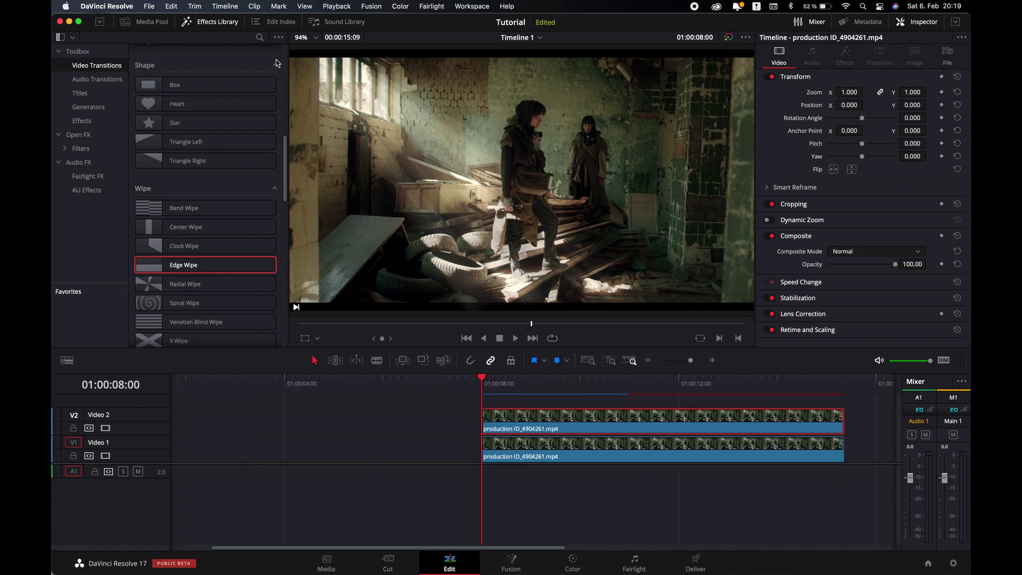
pyautogui.click(252, 7)
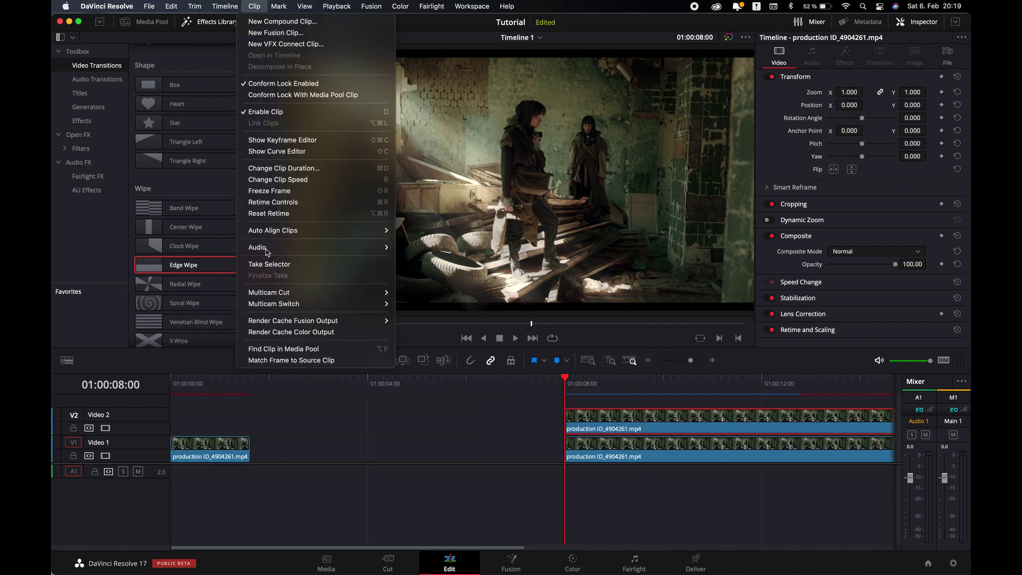
pyautogui.click(271, 190)
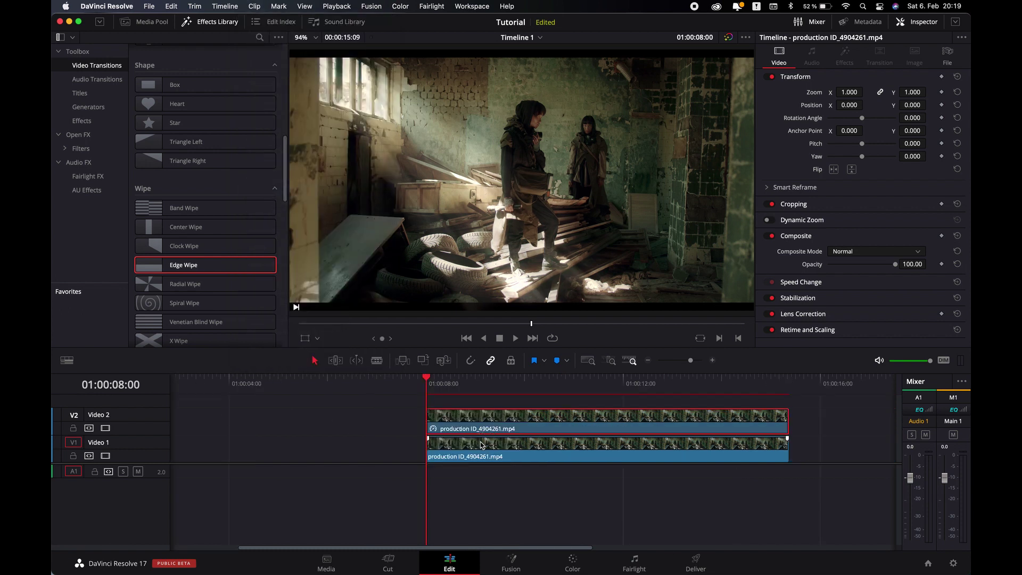
pyautogui.hotkey('shift', 'r')
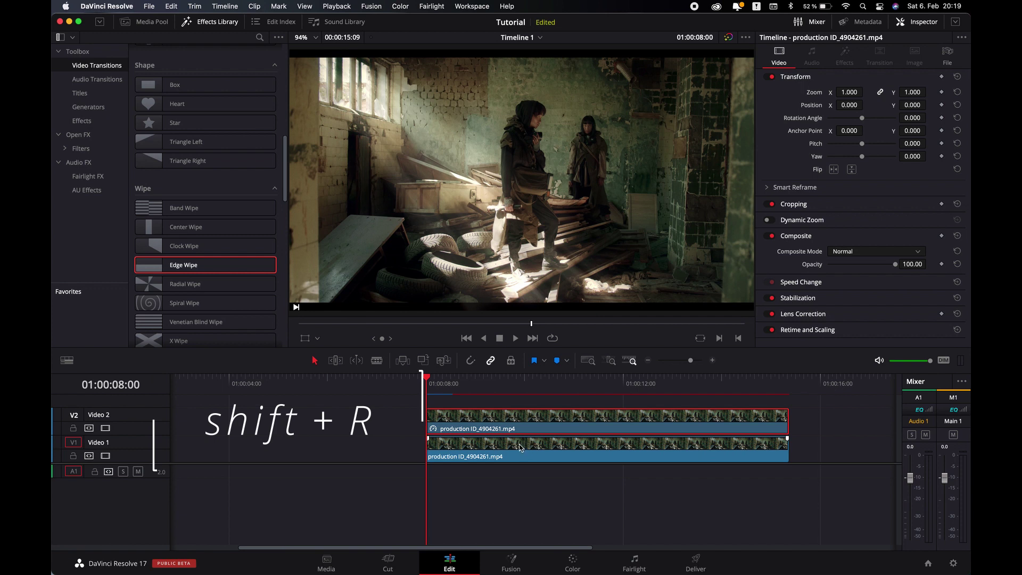
pyautogui.hscroll(-5, 521, 447)
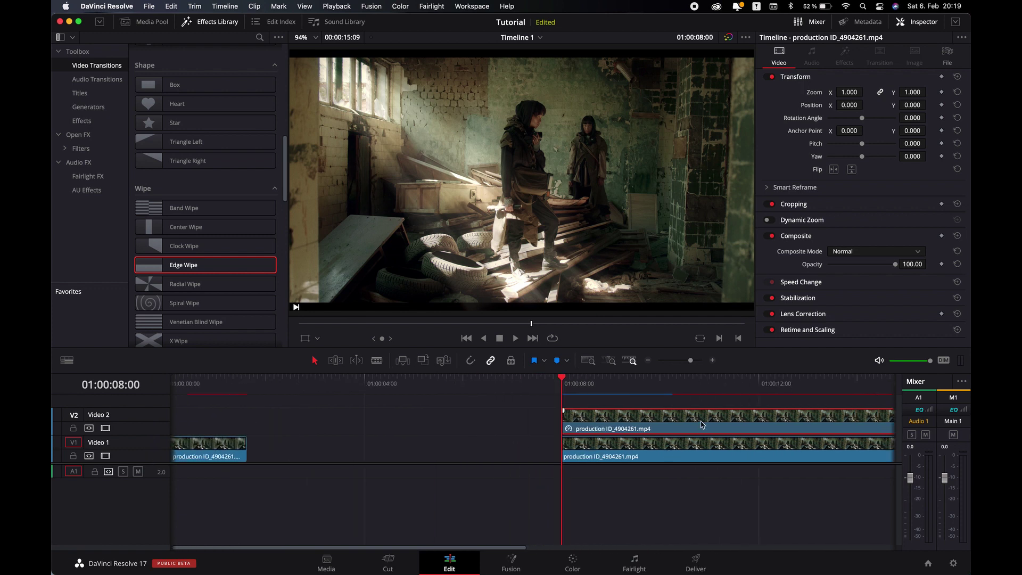
pyautogui.moveTo(703, 424); pyautogui.dragTo(389, 414)
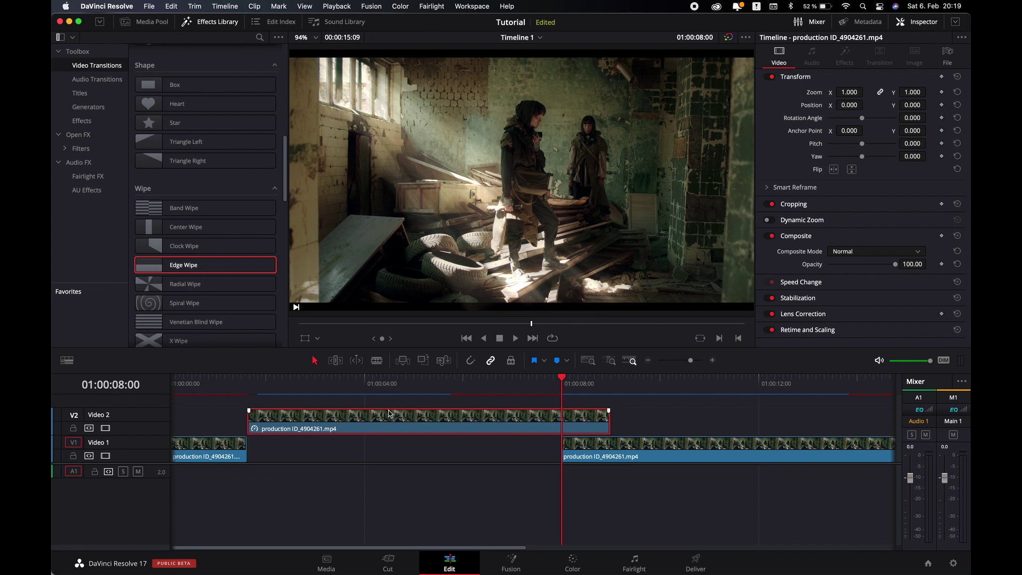
# Trim the freeze frame to the Video 1 gap, drop it in, blade it into five pieces, and open Color.
pyautogui.moveTo(609, 420); pyautogui.dragTo(556, 424)
pyautogui.moveTo(462, 423); pyautogui.dragTo(465, 450)
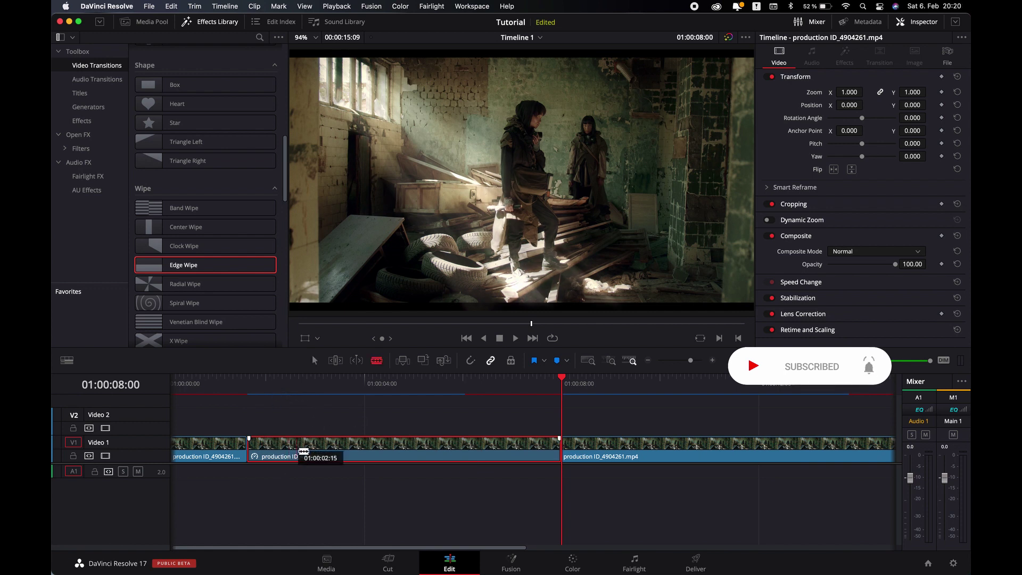
pyautogui.click(296, 449)
pyautogui.click(352, 451)
pyautogui.click(409, 452)
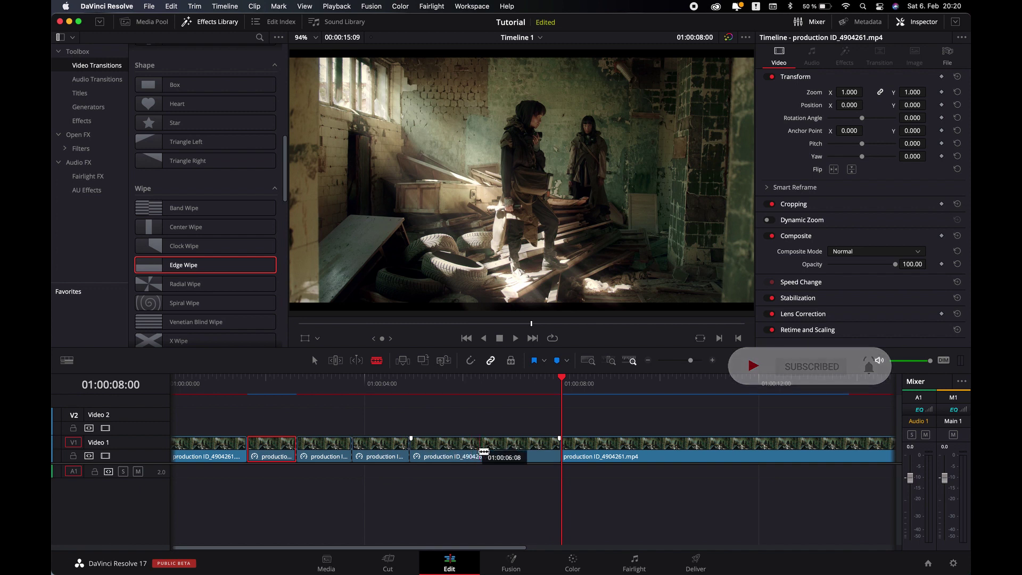
pyautogui.click(468, 453)
pyautogui.press('a')
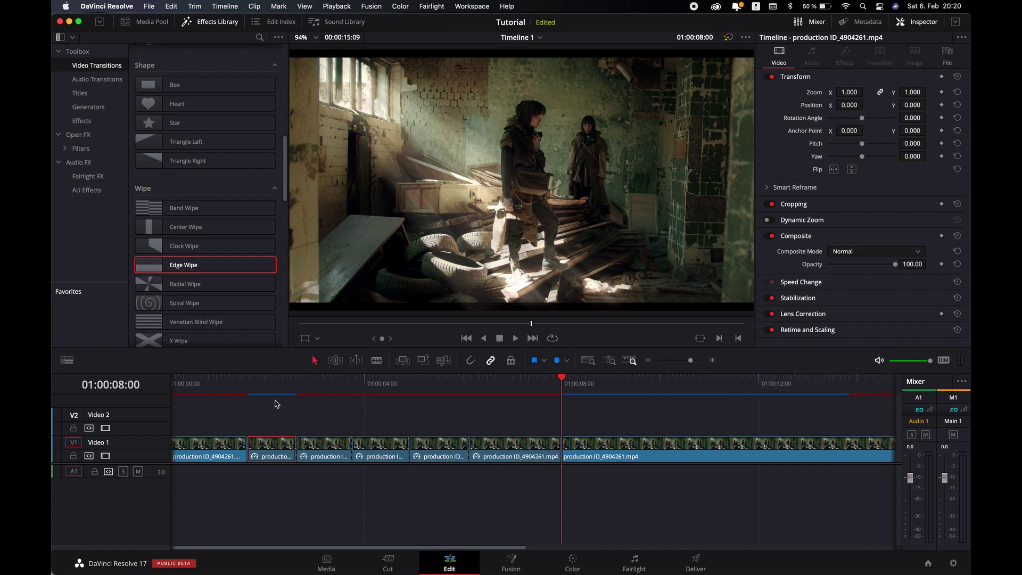
pyautogui.click(268, 383)
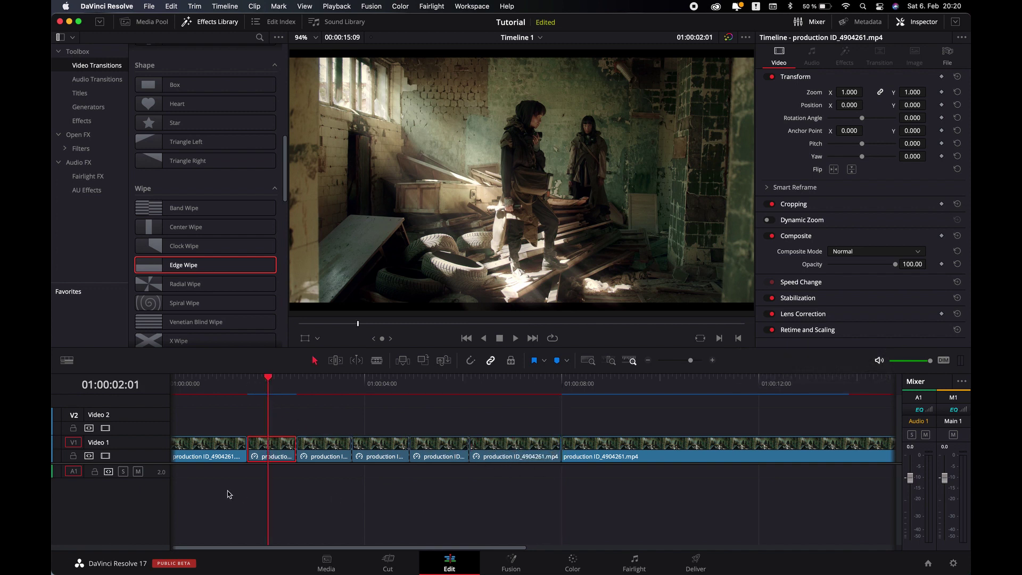
pyautogui.click(572, 562)
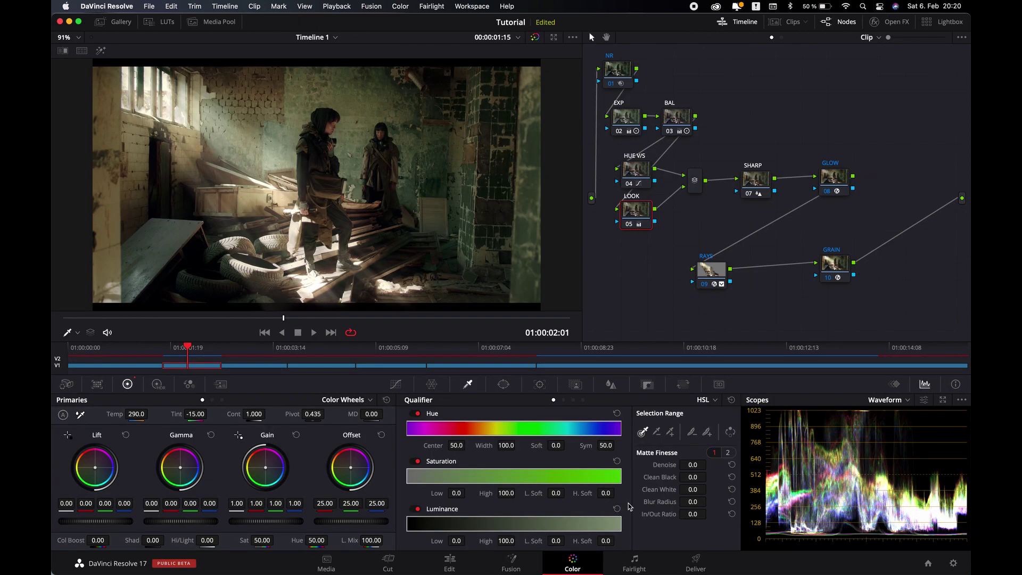
# Preview the sequence opening and turn off all grading nodes on the first freeze-frame piece.
pyautogui.click(265, 332)
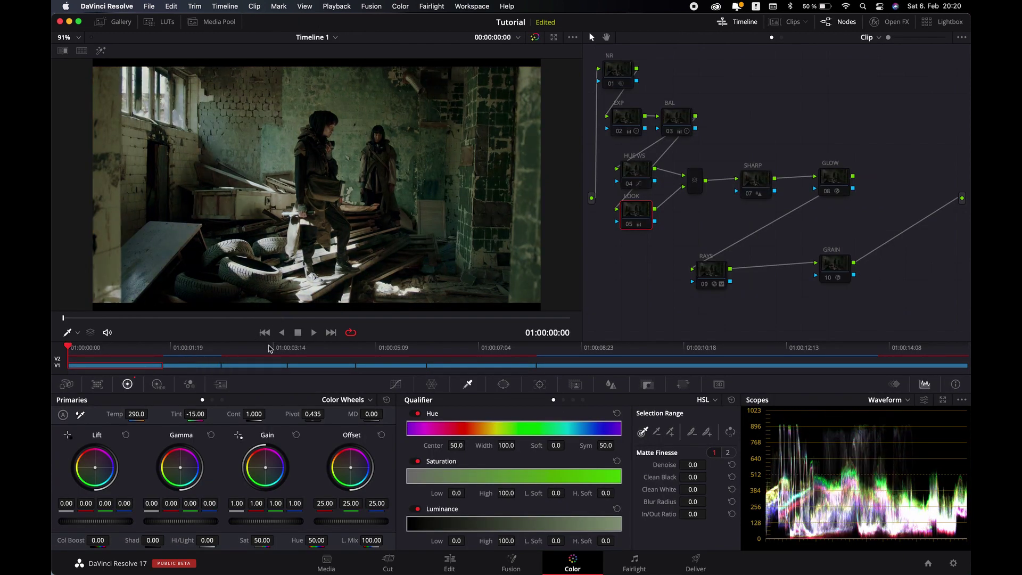
pyautogui.press('space')
pyautogui.press('space')
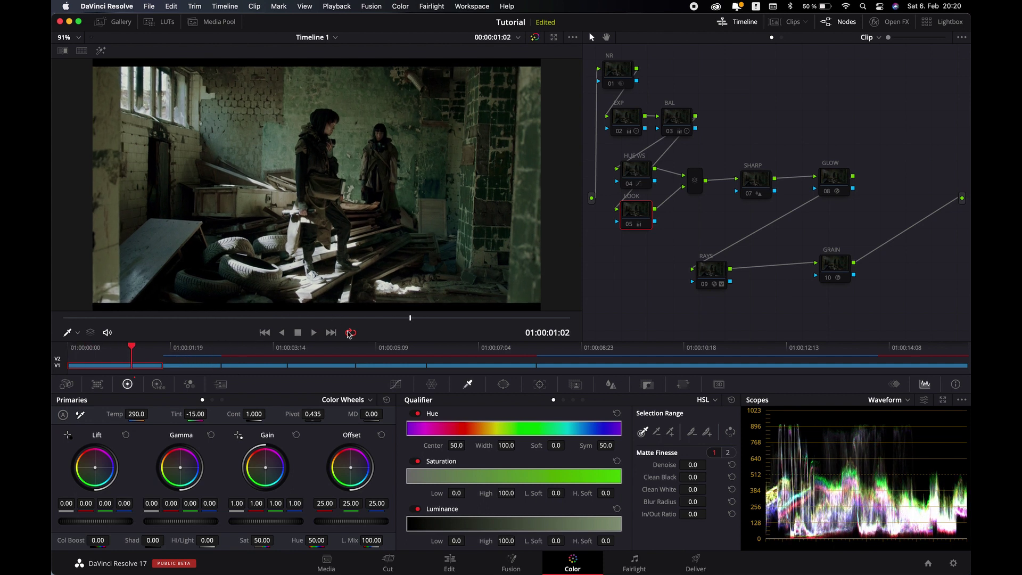
pyautogui.click(331, 332)
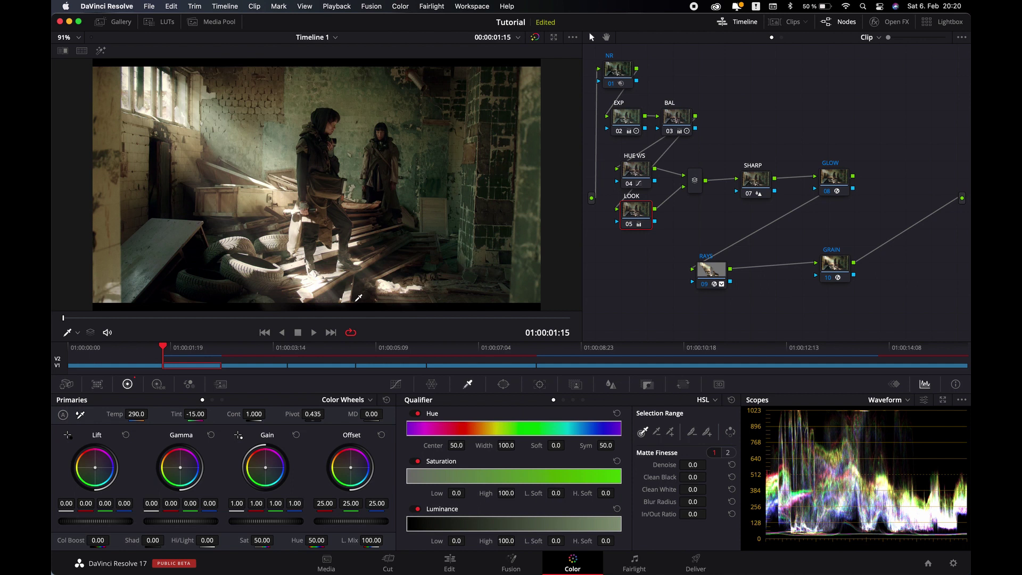
pyautogui.hotkey('alt', 'd')
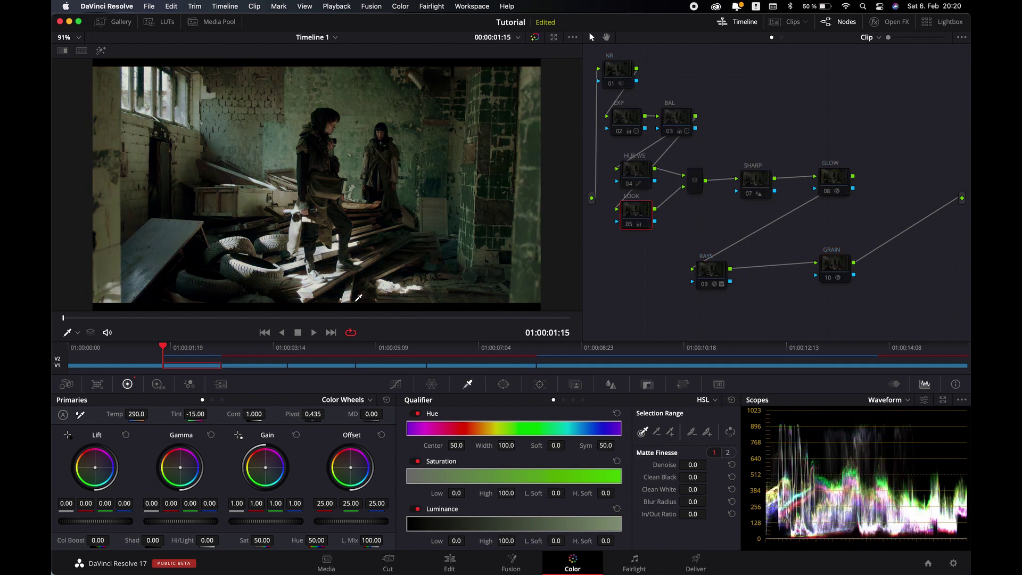
# Disable nodes 04 through 10 on the second freeze-frame piece.
pyautogui.click(330, 332)
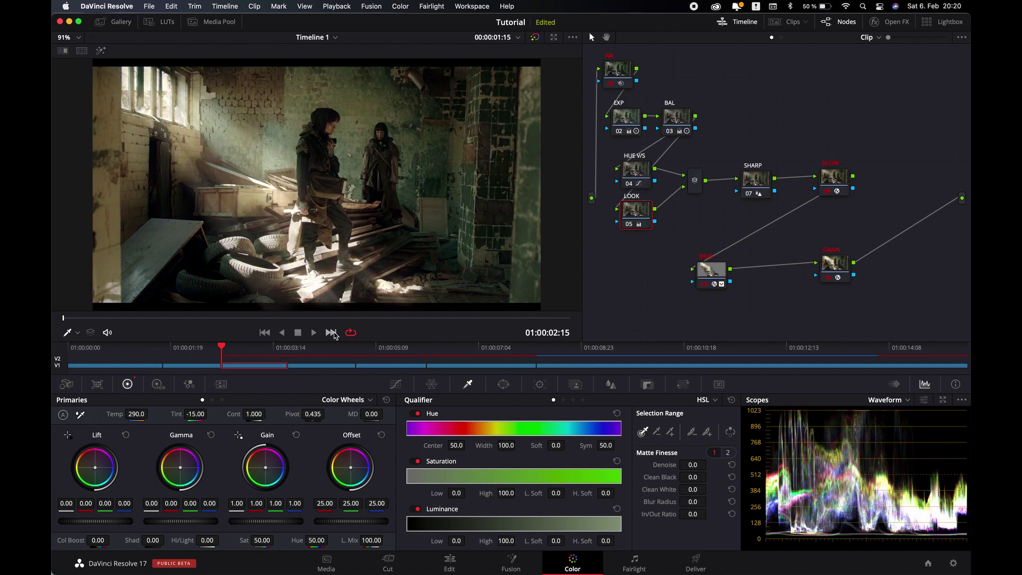
pyautogui.click(924, 304)
pyautogui.moveTo(924, 305); pyautogui.dragTo(599, 152)
pyautogui.hotkey('ctrl', 'd')
pyautogui.click(616, 82)
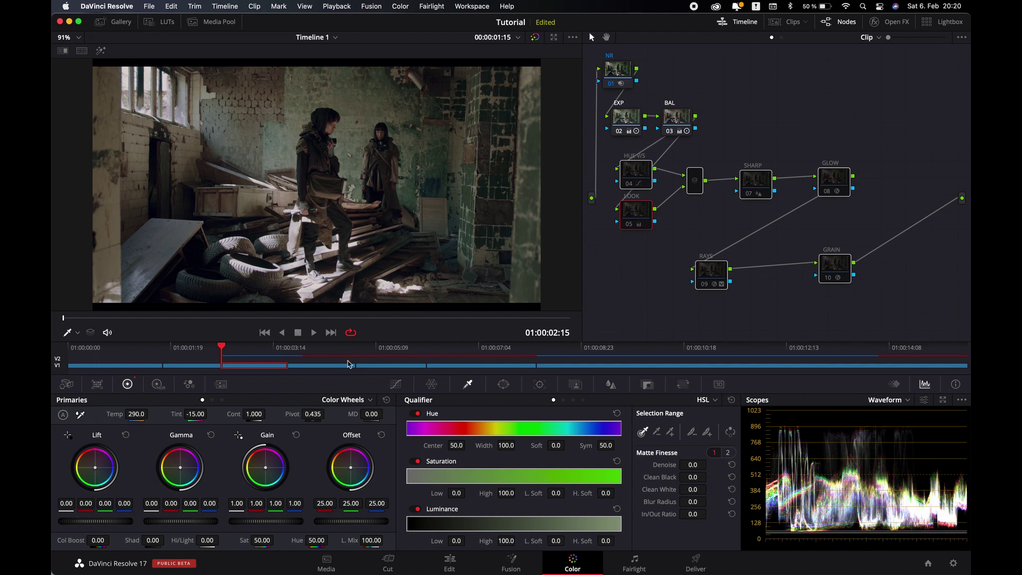
# Disable SHARP, GLOW, RAYS and GRAIN on the third piece and RAYS and GRAIN on the fourth.
pyautogui.click(330, 332)
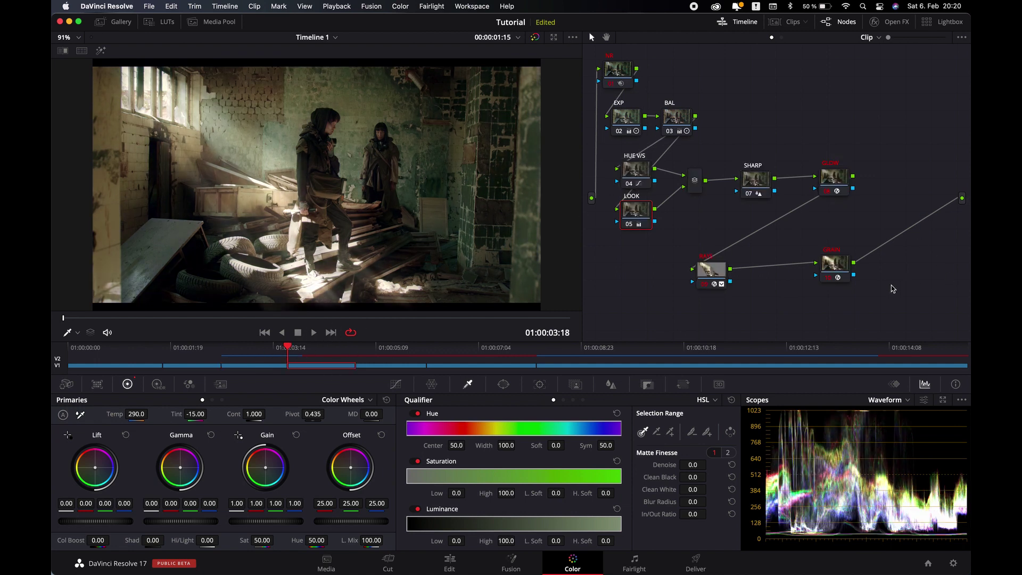
pyautogui.moveTo(893, 289); pyautogui.dragTo(698, 158)
pyautogui.hotkey('ctrl', 'd')
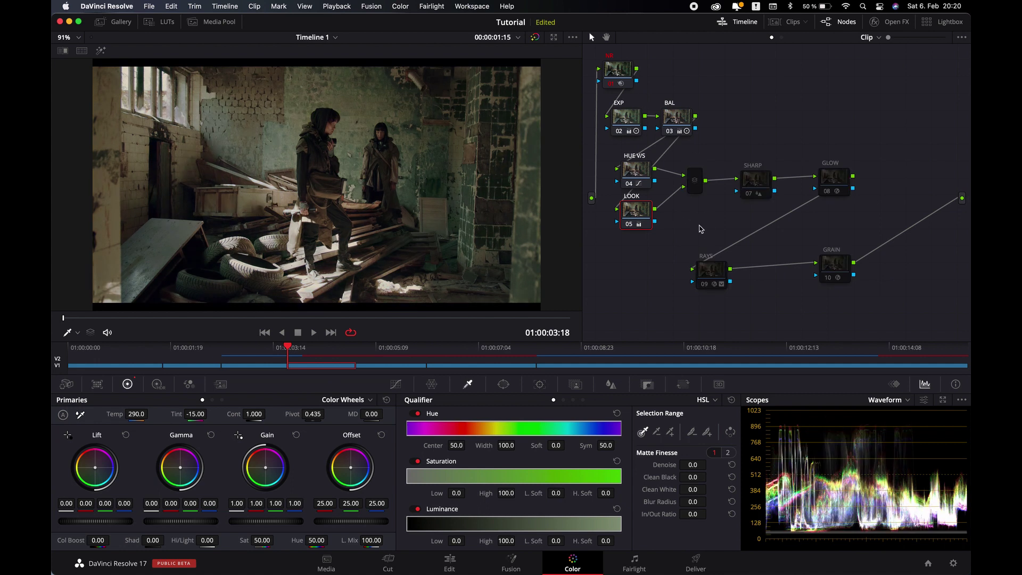
pyautogui.click(333, 333)
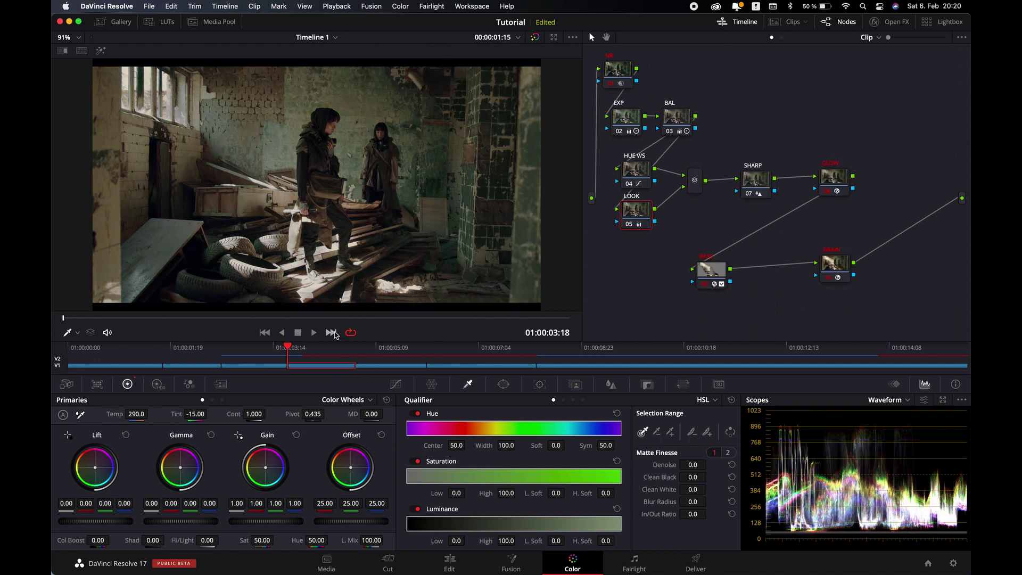
pyautogui.click(335, 334)
pyautogui.moveTo(919, 297); pyautogui.dragTo(701, 257)
pyautogui.hotkey('ctrl', 'd')
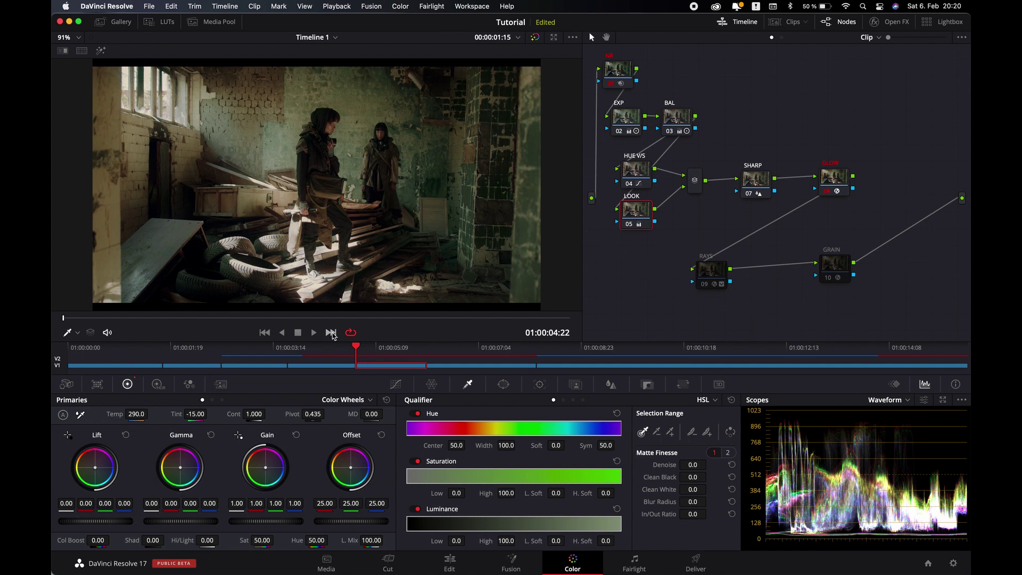
pyautogui.click(331, 332)
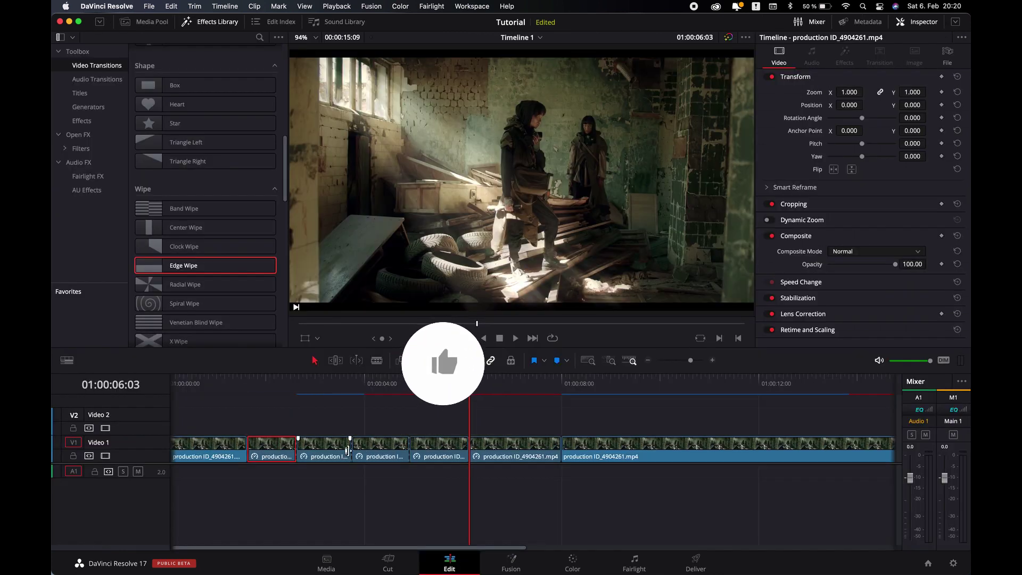
# Add an Edge Wipe between the first two freeze-frame pieces and scrub into it.
pyautogui.moveTo(250, 265); pyautogui.dragTo(276, 444)
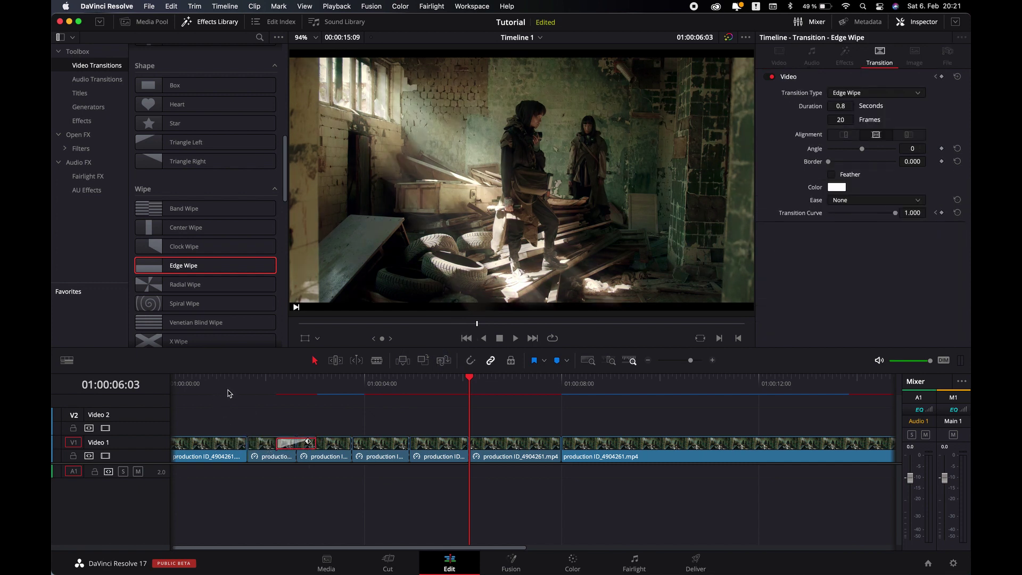
pyautogui.click(294, 393)
pyautogui.moveTo(294, 385); pyautogui.dragTo(296, 385)
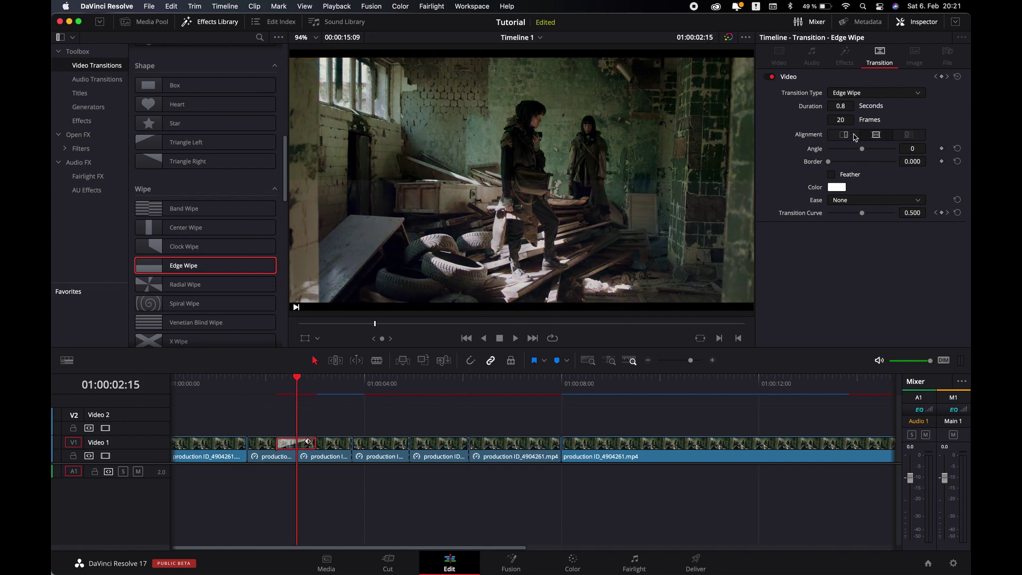
# Give the wipe a white border of 3 and a 90° angle, then copy it onto the other cuts.
pyautogui.moveTo(907, 161); pyautogui.dragTo(912, 161)
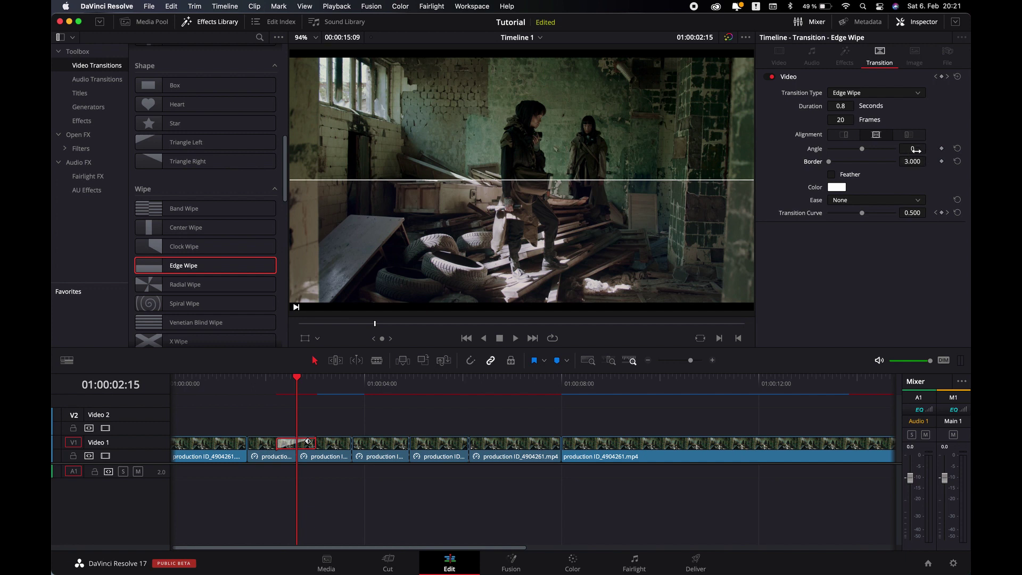
pyautogui.click(914, 150)
pyautogui.write('90')
pyautogui.press('Return')
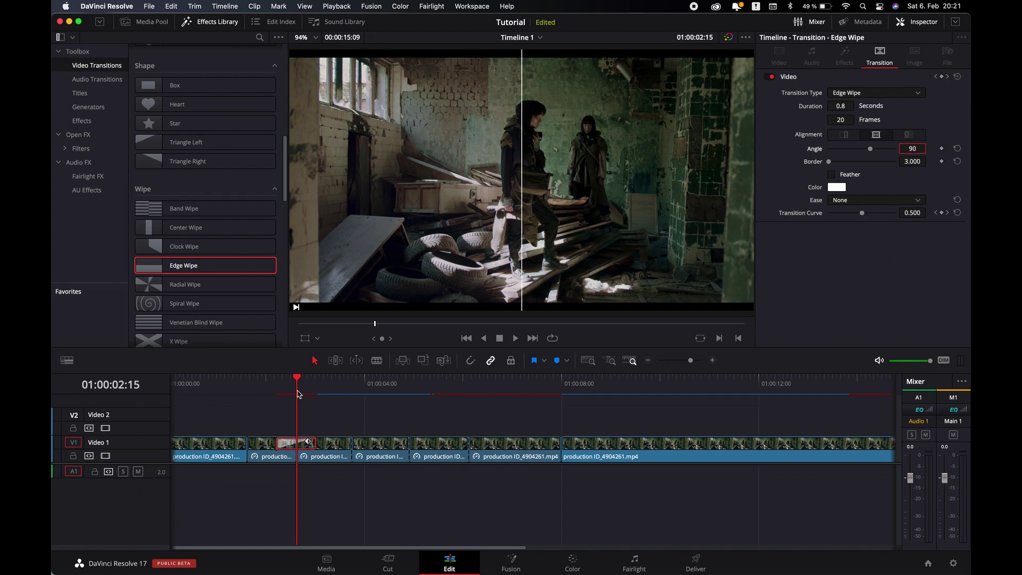
pyautogui.moveTo(306, 446); pyautogui.dragTo(523, 447)
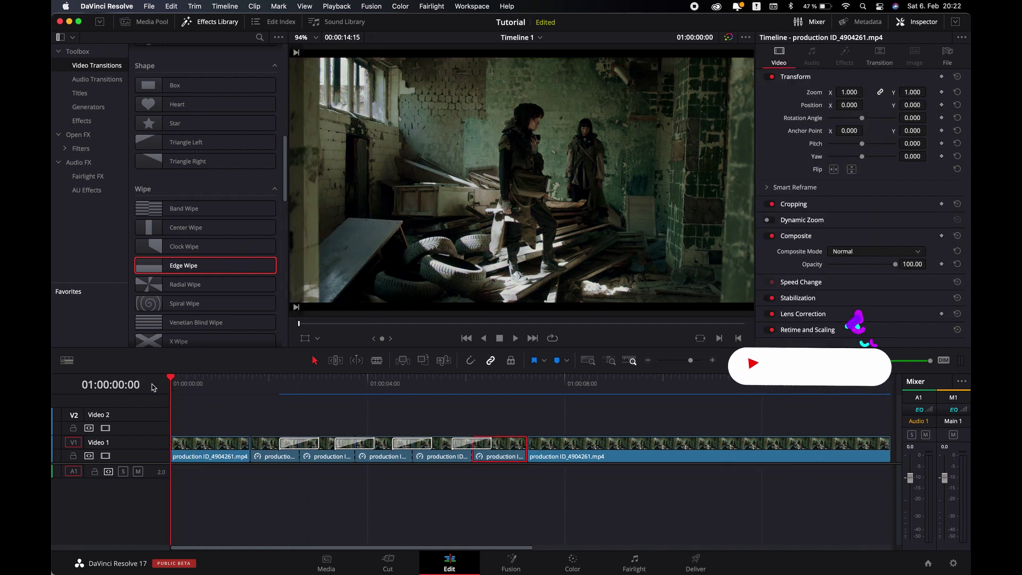
pyautogui.press('space')
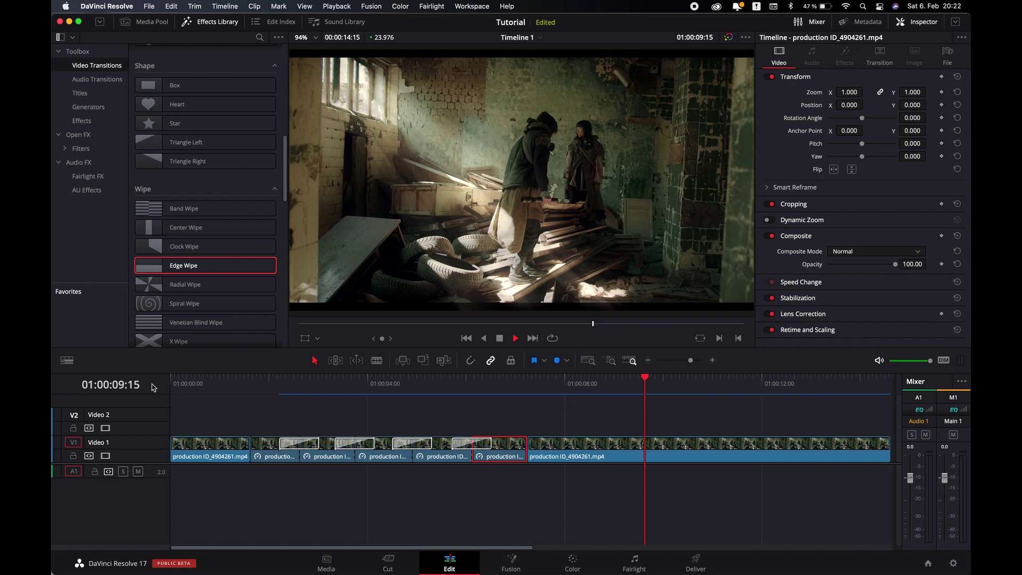
pyautogui.press('space')
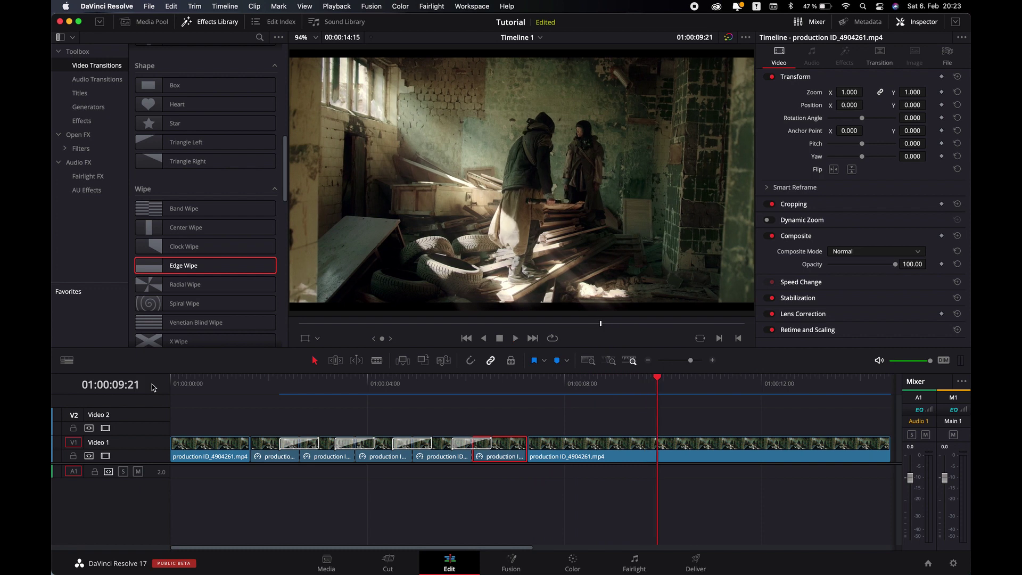